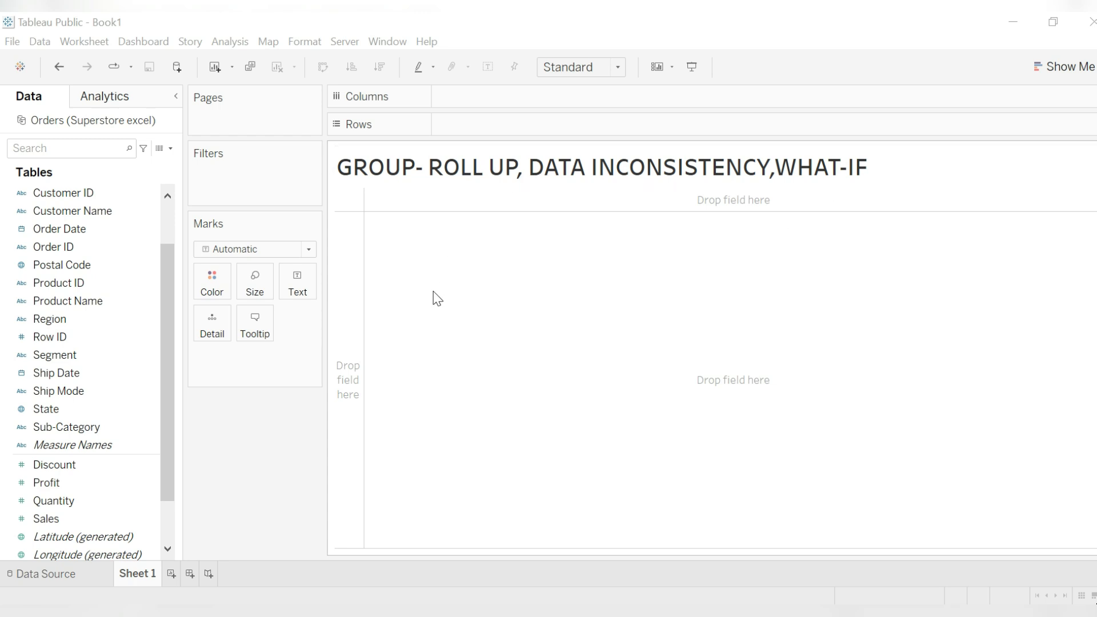
Place the Sub-Category dimension on Columns to list every sub-category across the view.
left_click(72, 433)
left_click_drag(72, 430, 515, 104)
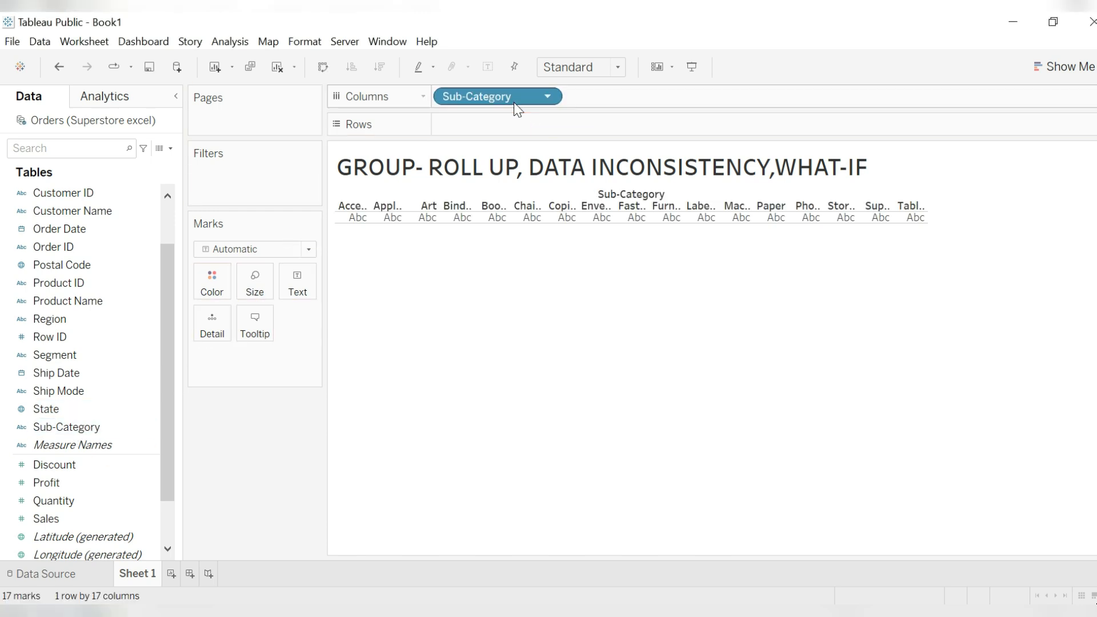
mouse_move(394, 224)
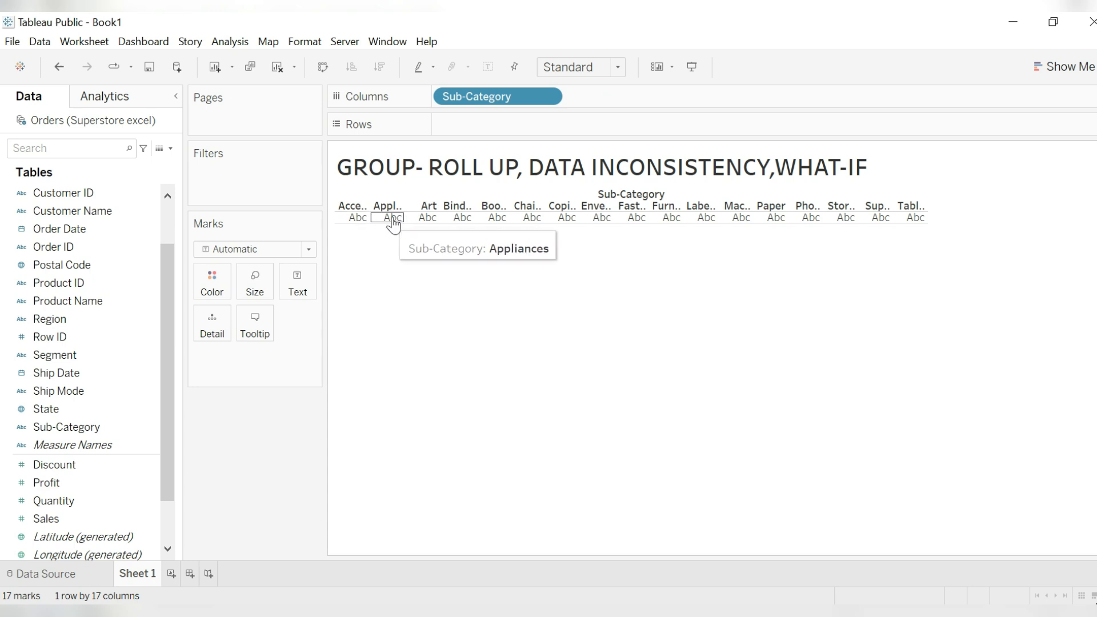
mouse_move(453, 224)
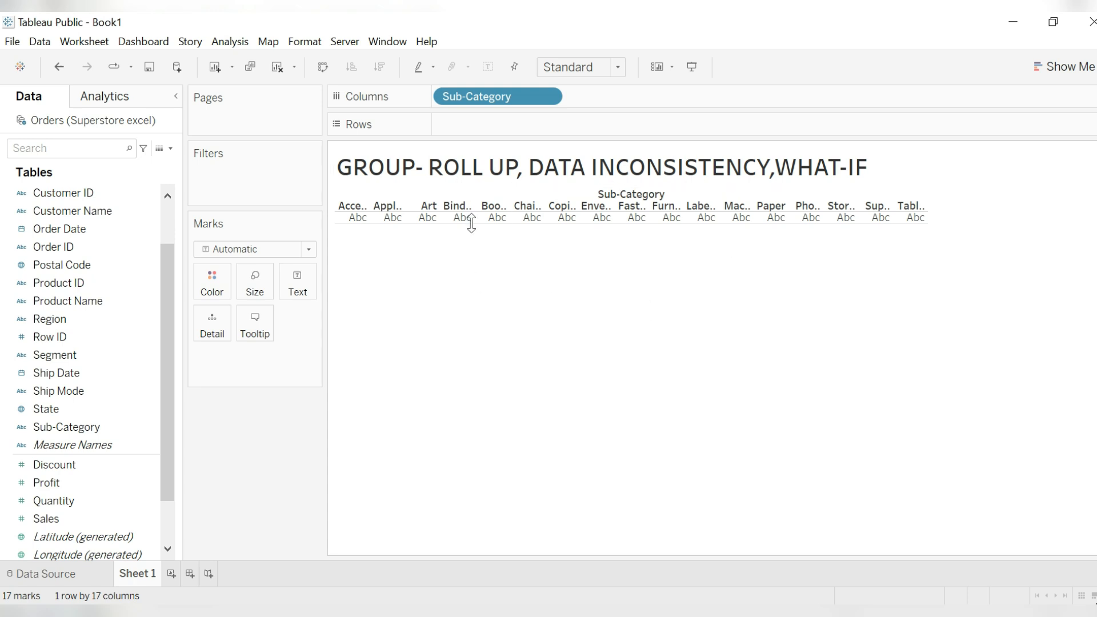
mouse_move(517, 226)
Add the Sales measure to Rows and sort the sub-category bars by sales in descending order.
left_click(137, 503)
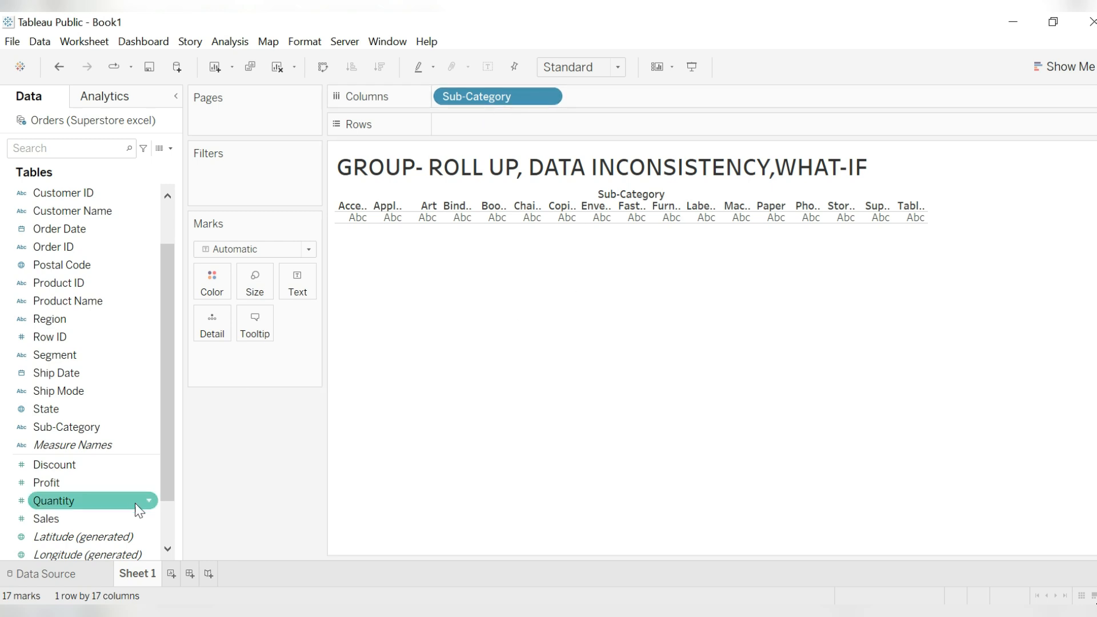
mouse_move(104, 515)
left_mouse_down()
mouse_move(323, 269)
mouse_move(499, 115)
left_mouse_up()
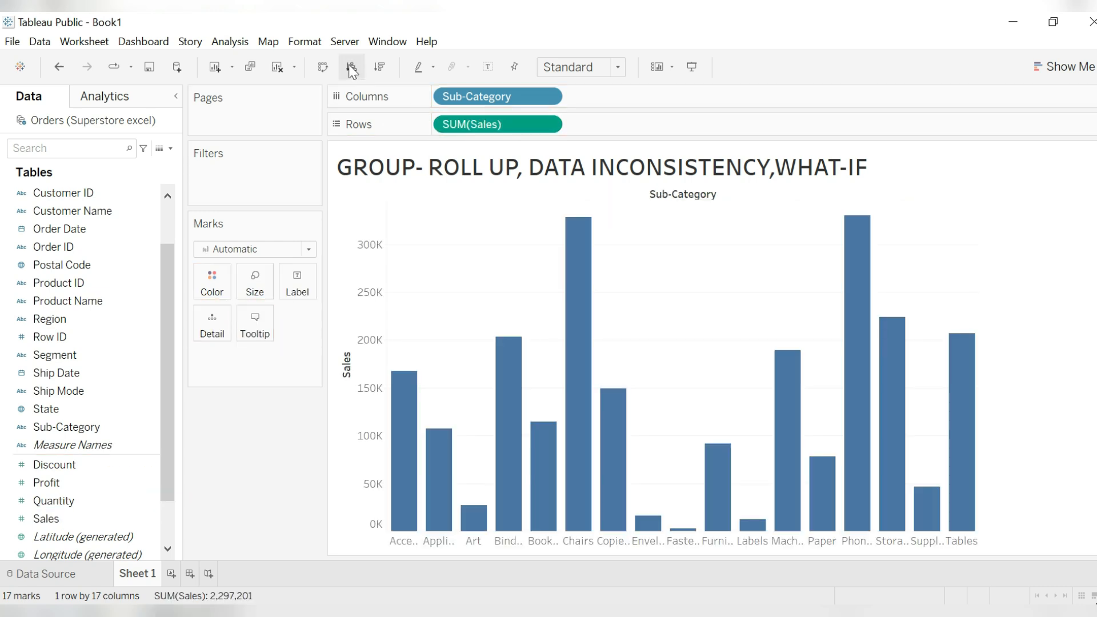
left_click(379, 72)
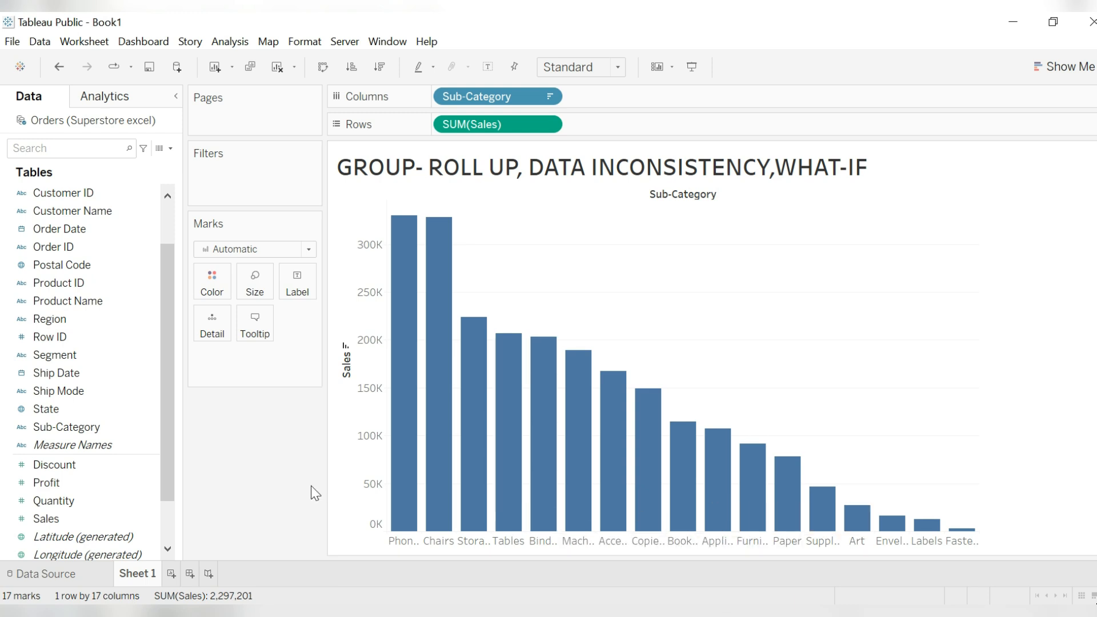
Create a group field from Sub-Category and combine Accessories, Appliances and Art into one group.
left_click(96, 431)
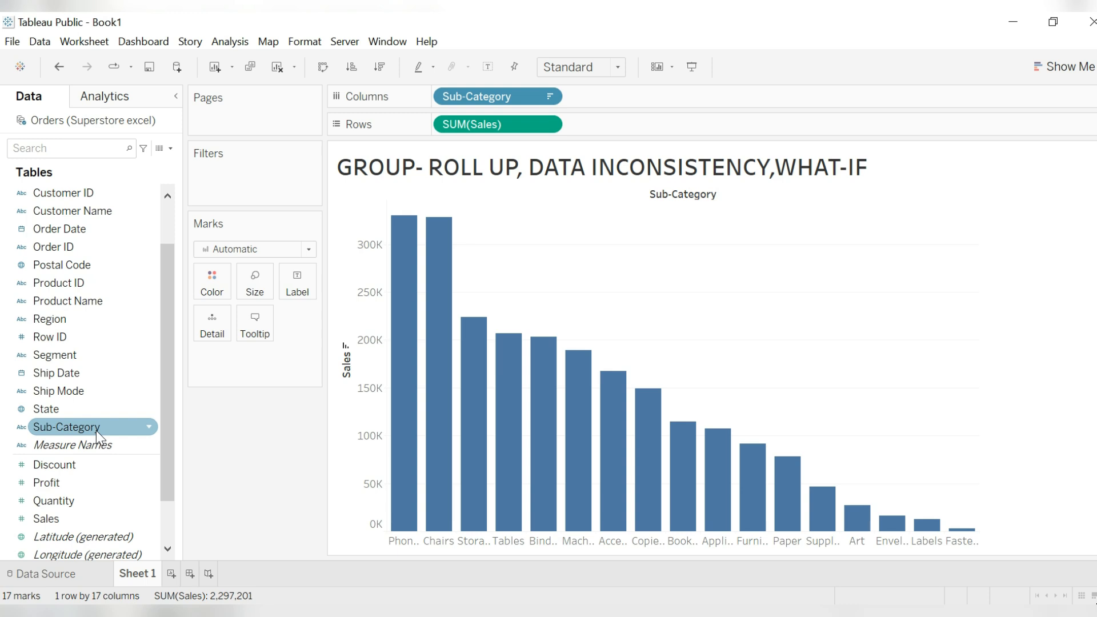
left_click(152, 428)
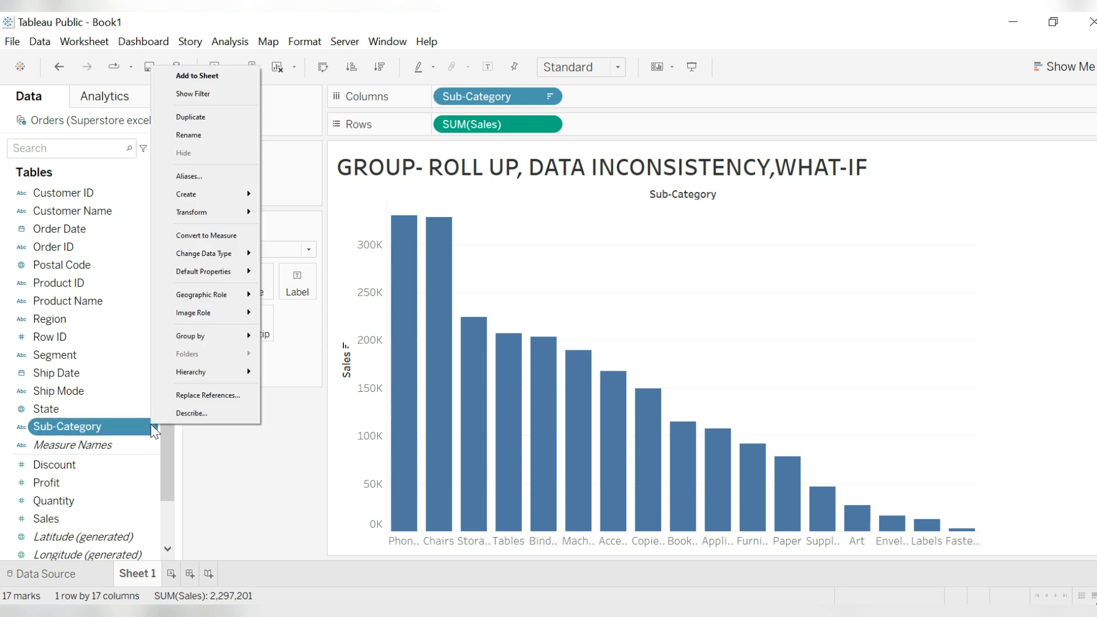
left_click(152, 429)
left_click(150, 427)
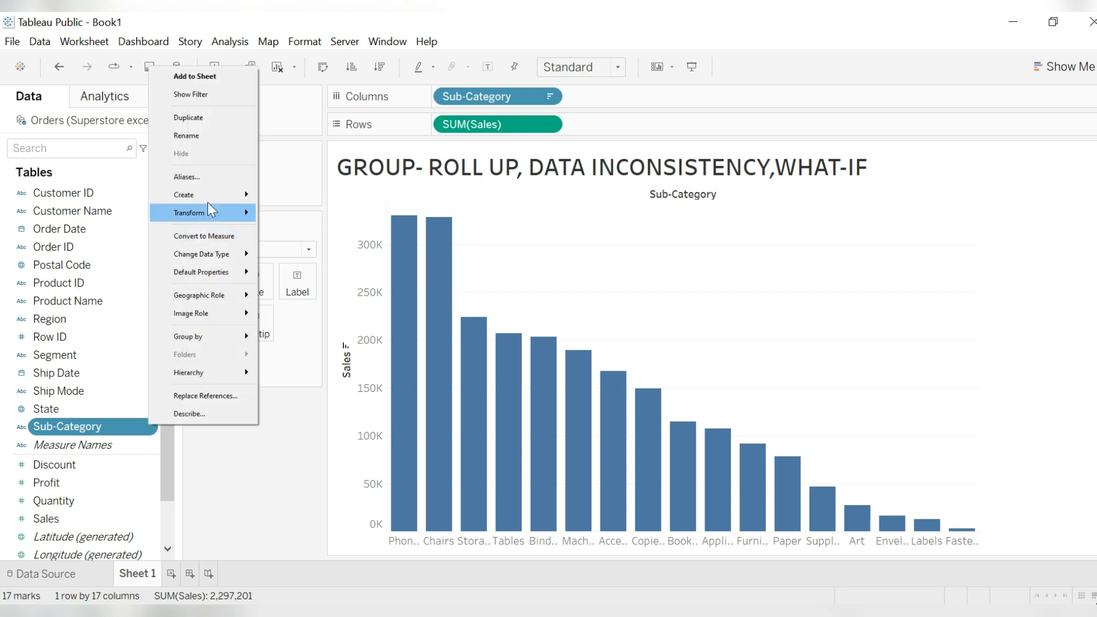
mouse_move(212, 197)
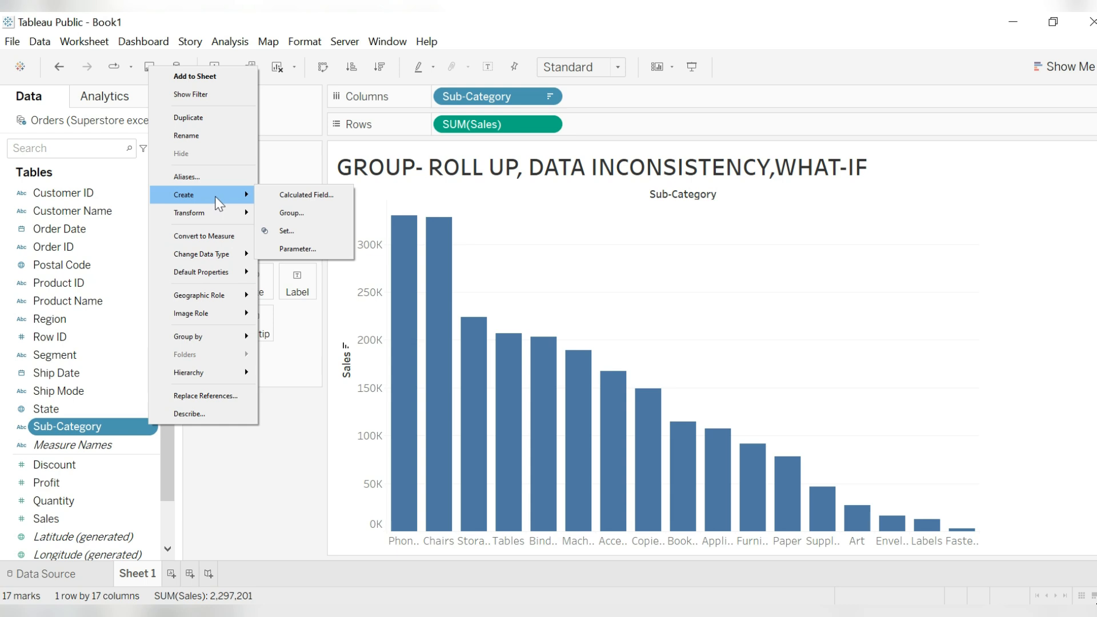
left_click(291, 213)
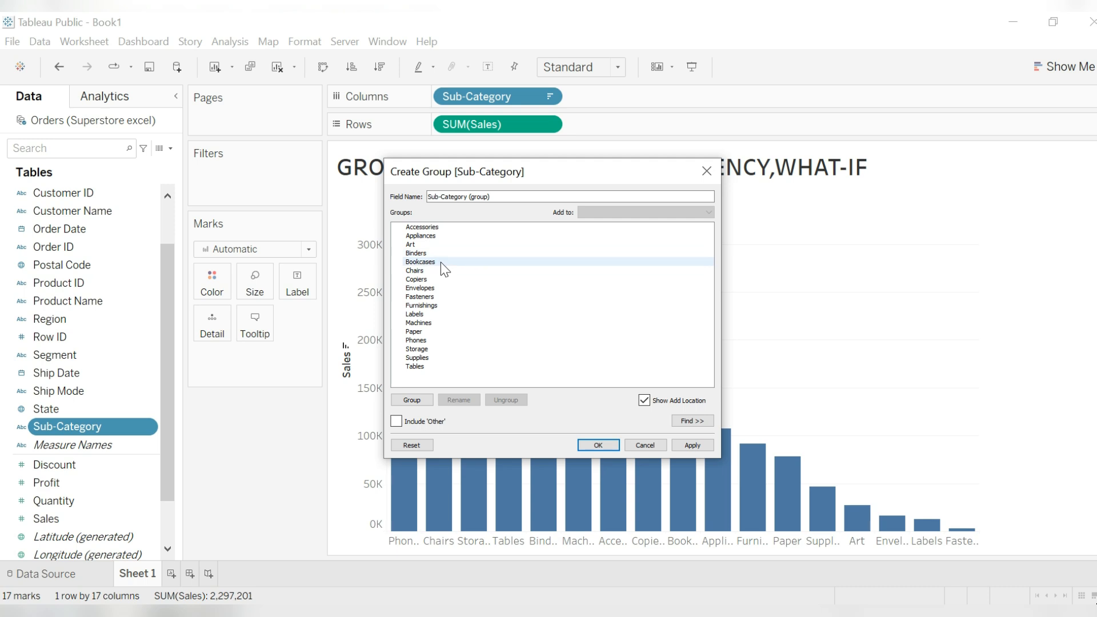
left_click(413, 244)
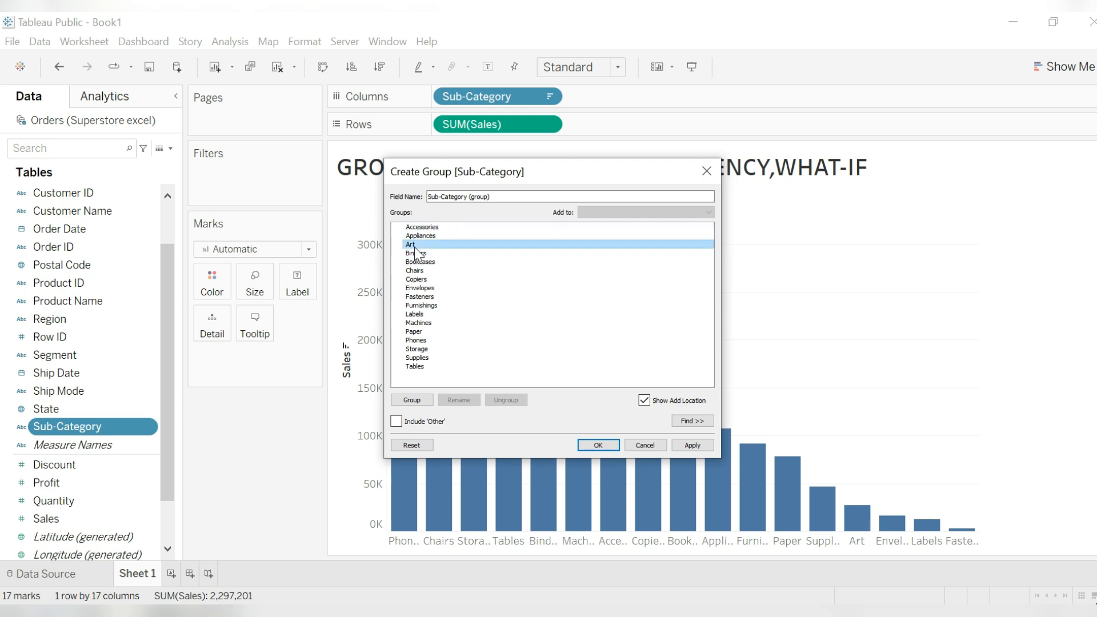
left_click(430, 236, "ctrl")
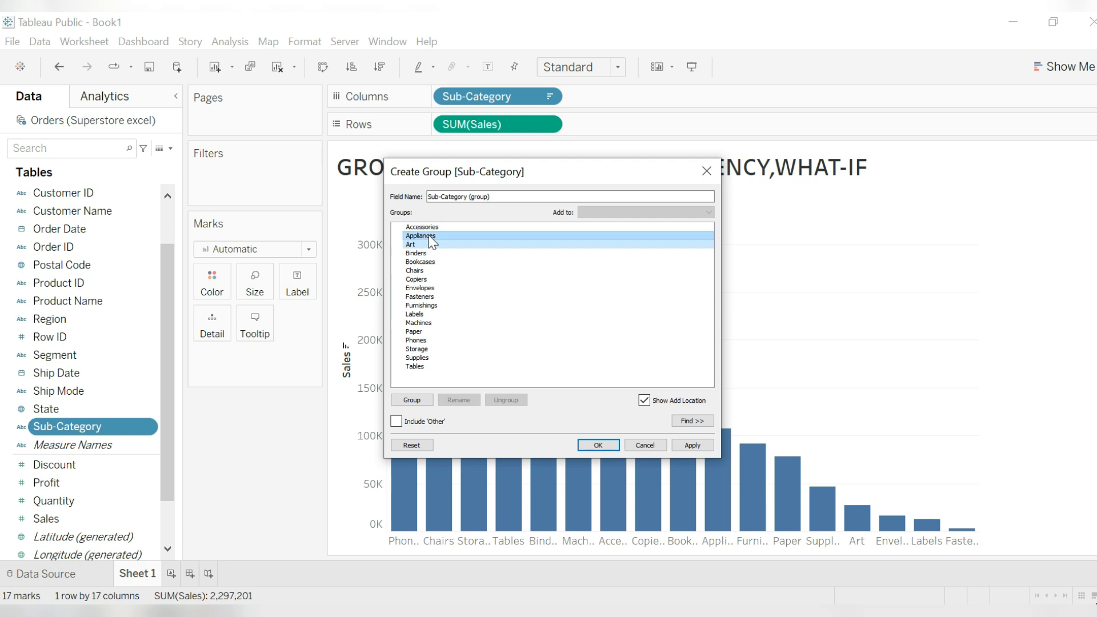
left_click(433, 228, "ctrl")
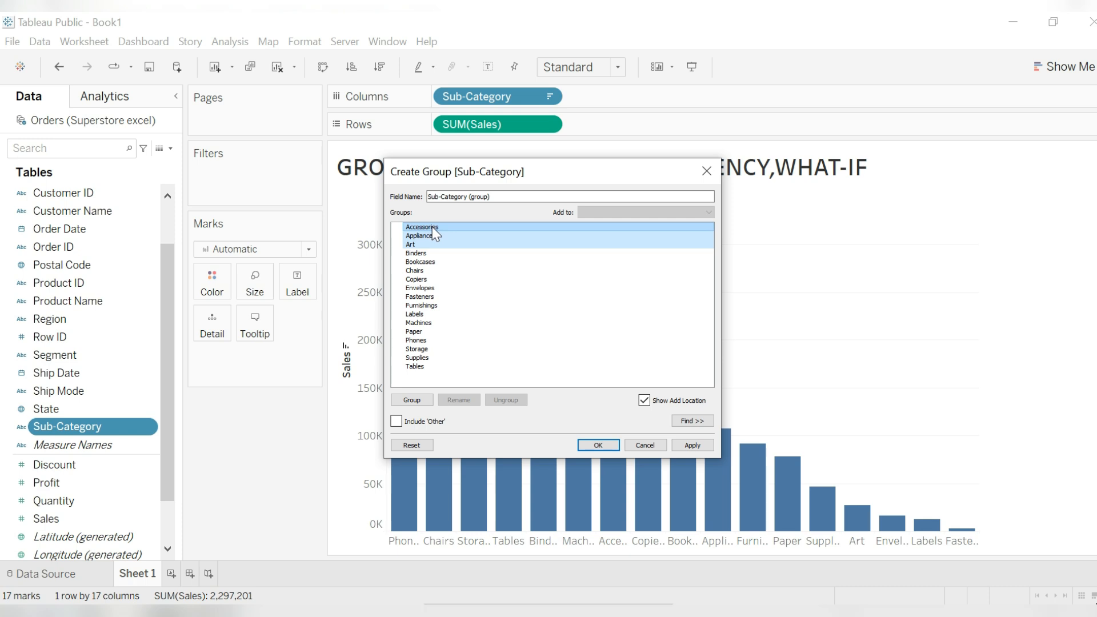
left_click(416, 400)
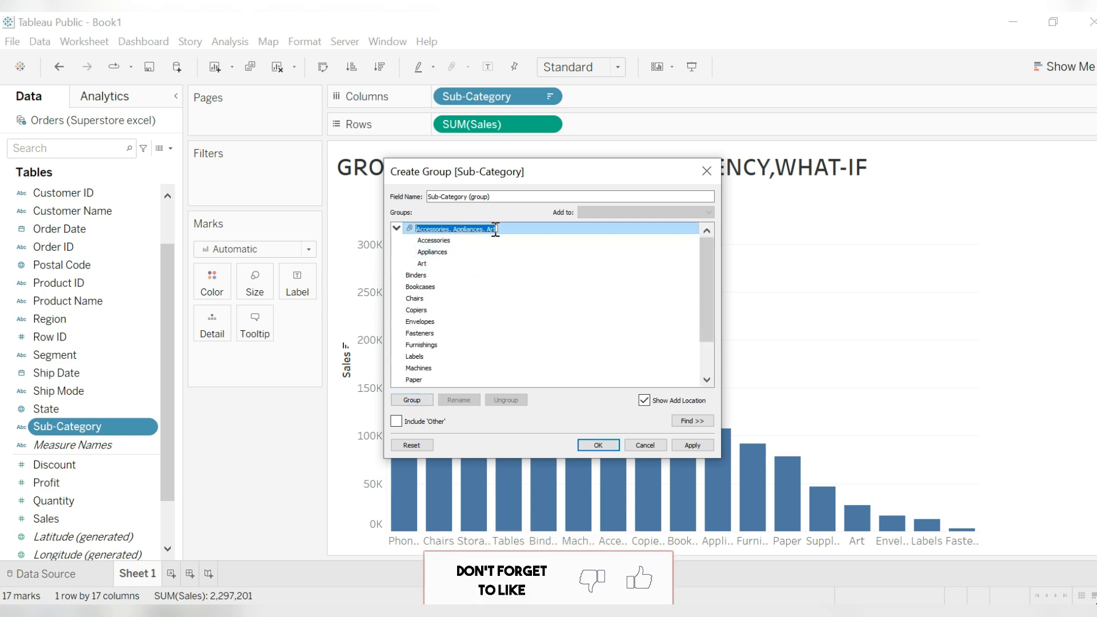
Name the combined group G1, apply the grouping and close the group editor.
type("G1")
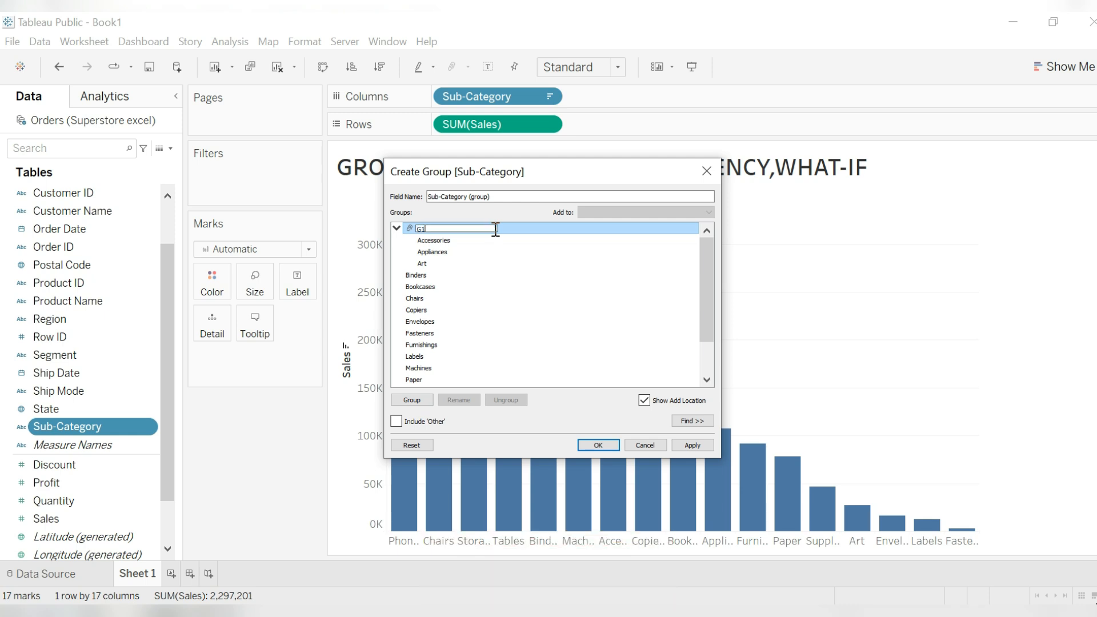
left_click(692, 445)
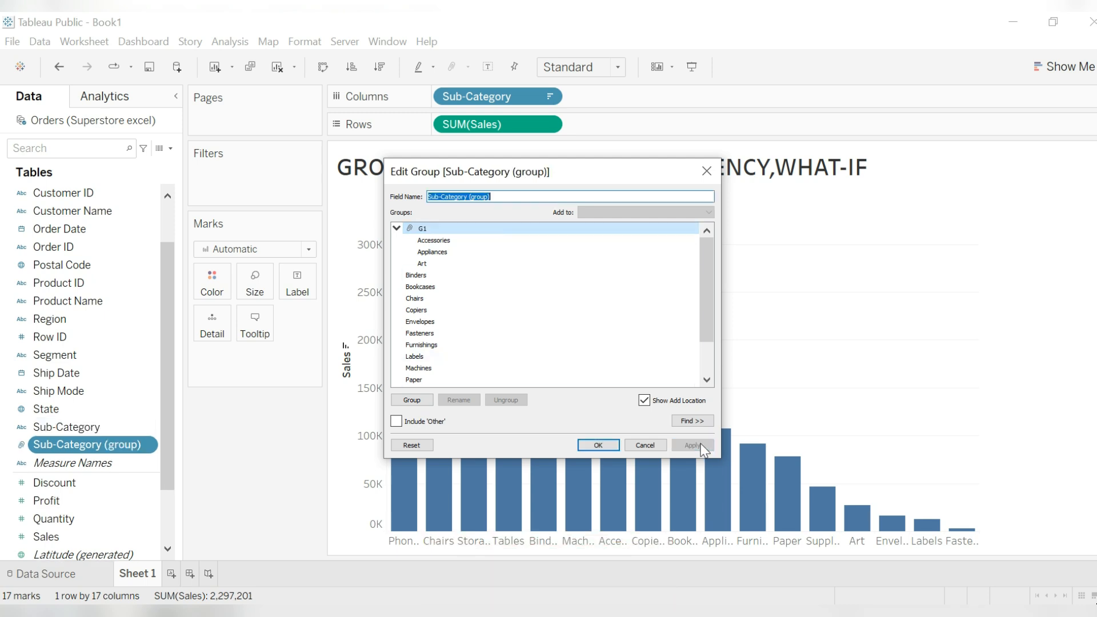
left_click(599, 446)
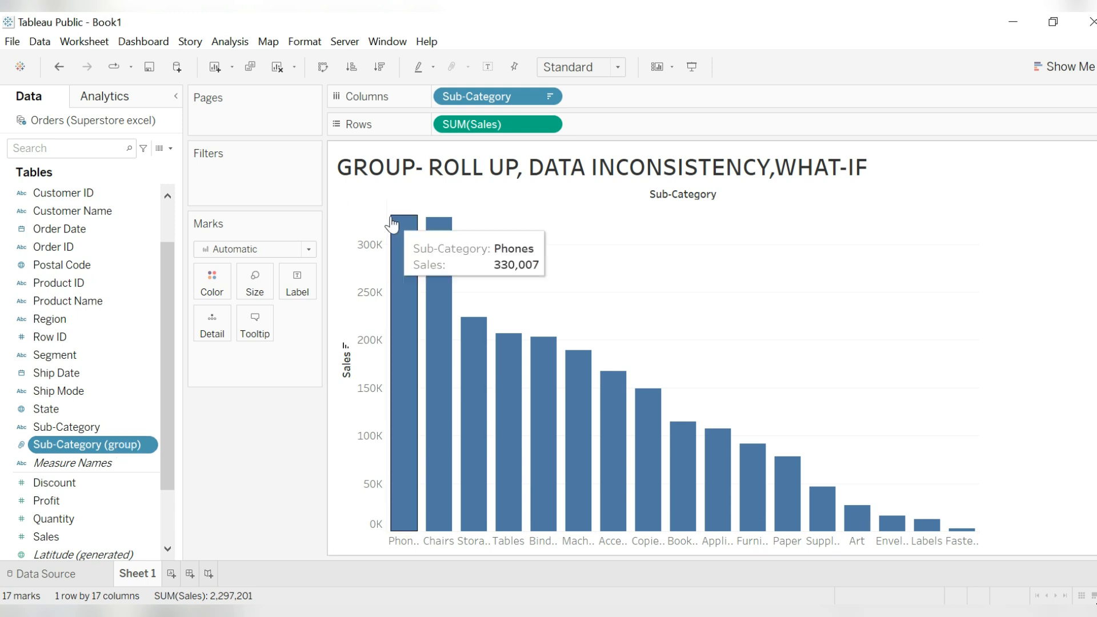
Replace Sub-Category on Columns with the Sub-Category (group) field and sort the bars by sales in descending order.
left_click_drag(505, 102, 231, 414)
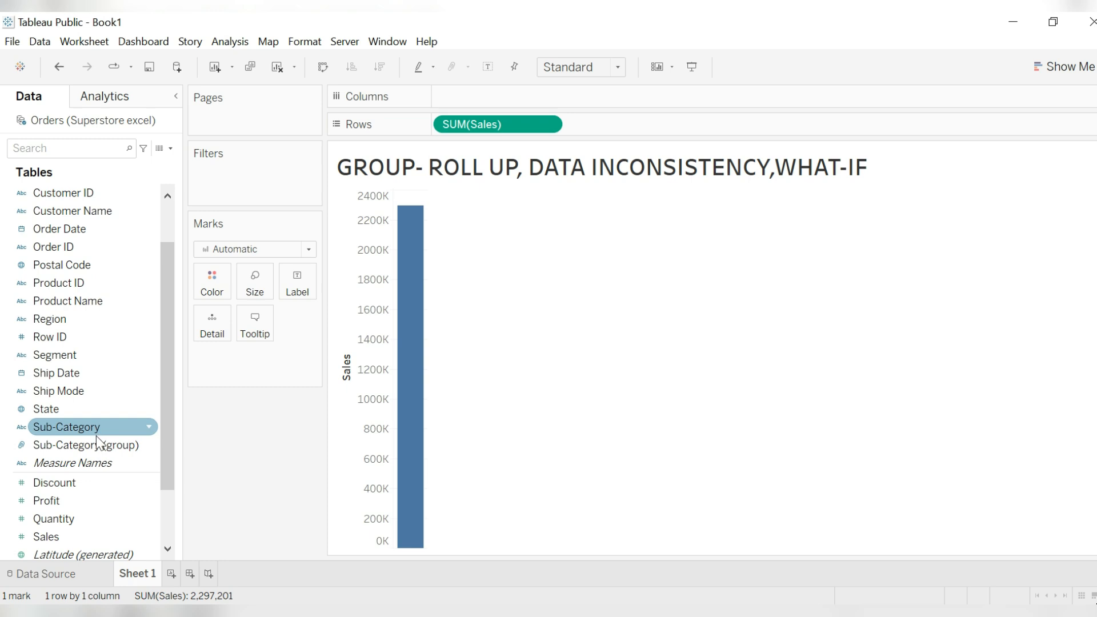
left_click_drag(94, 447, 503, 98)
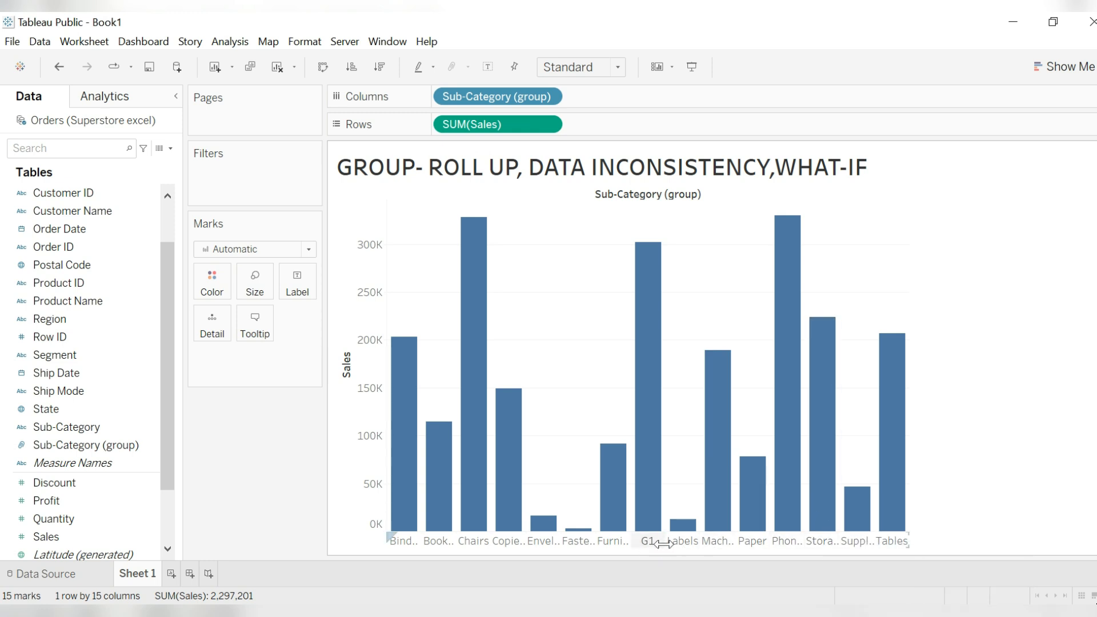
left_click(379, 67)
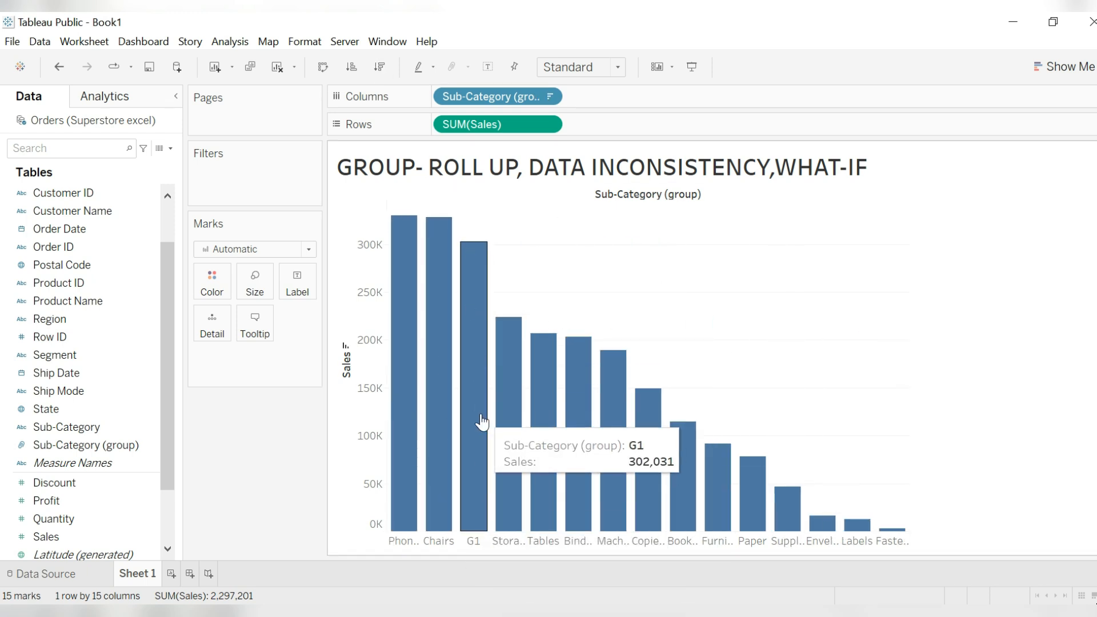
Remove Sub-Category (group) from Columns and delete that field from the data source's field list.
left_click_drag(503, 90, 228, 465)
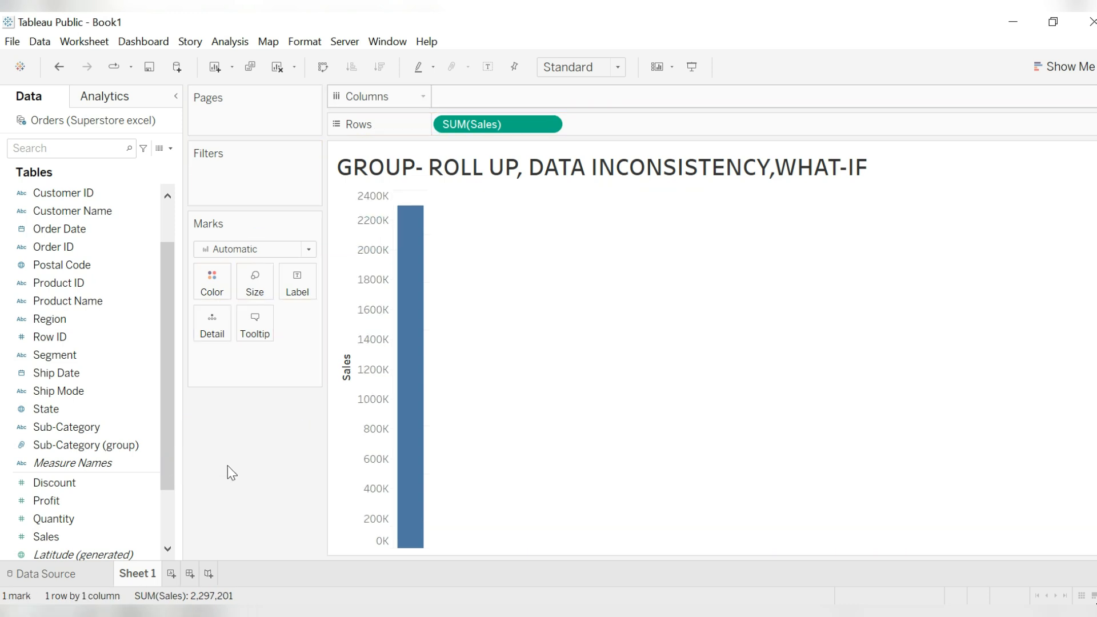
left_click(153, 447)
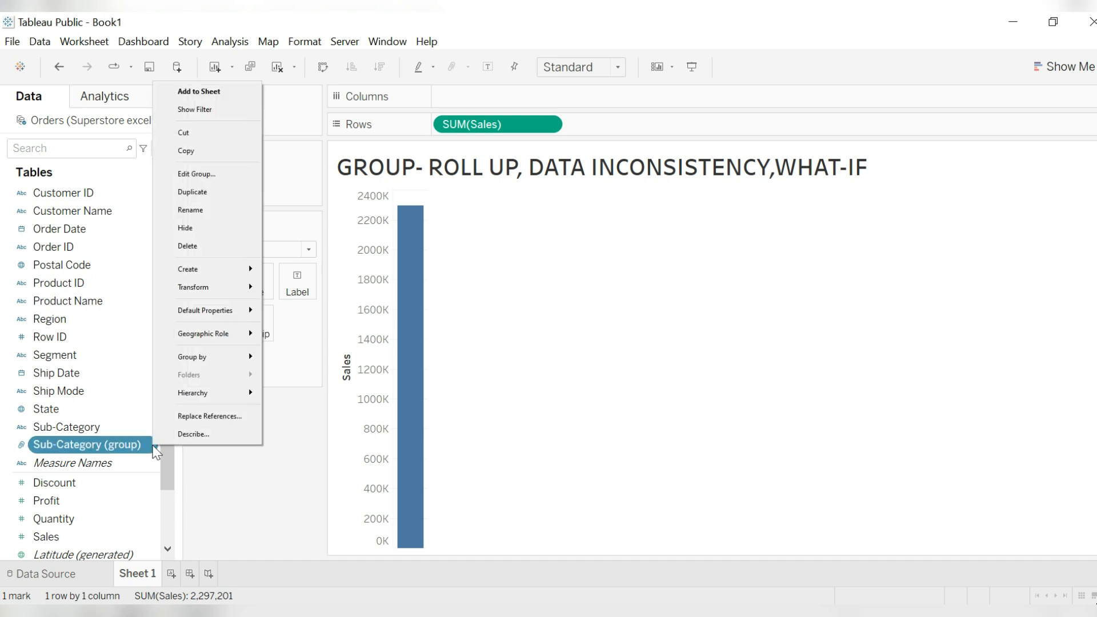
left_click(214, 246)
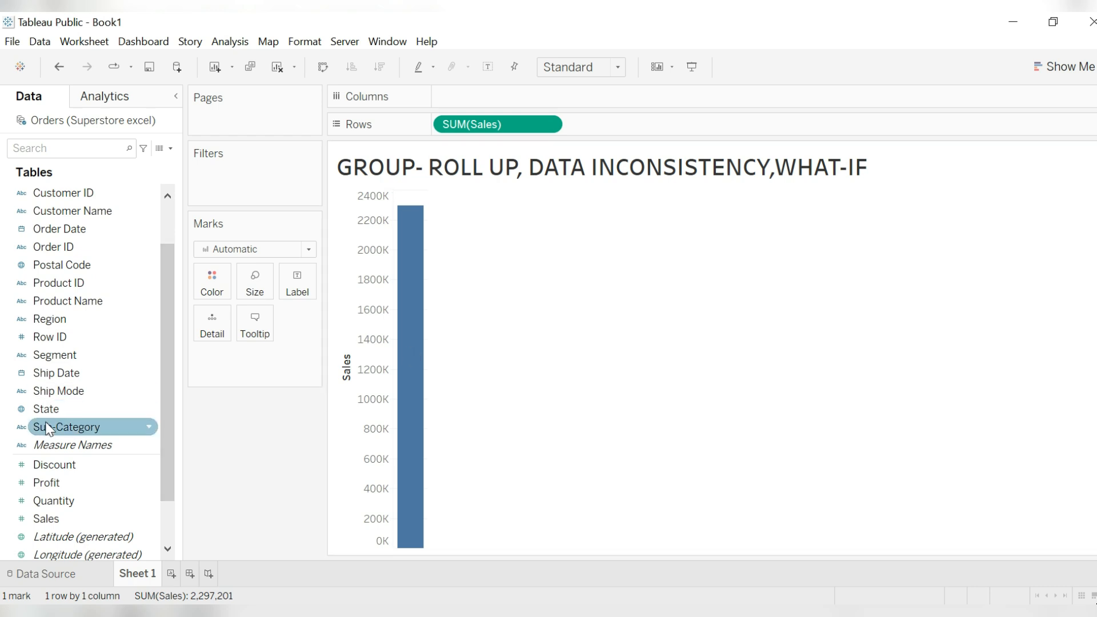
Put Sub-Category back on Columns and sort its bars by sales in descending order.
left_click_drag(57, 430, 457, 95)
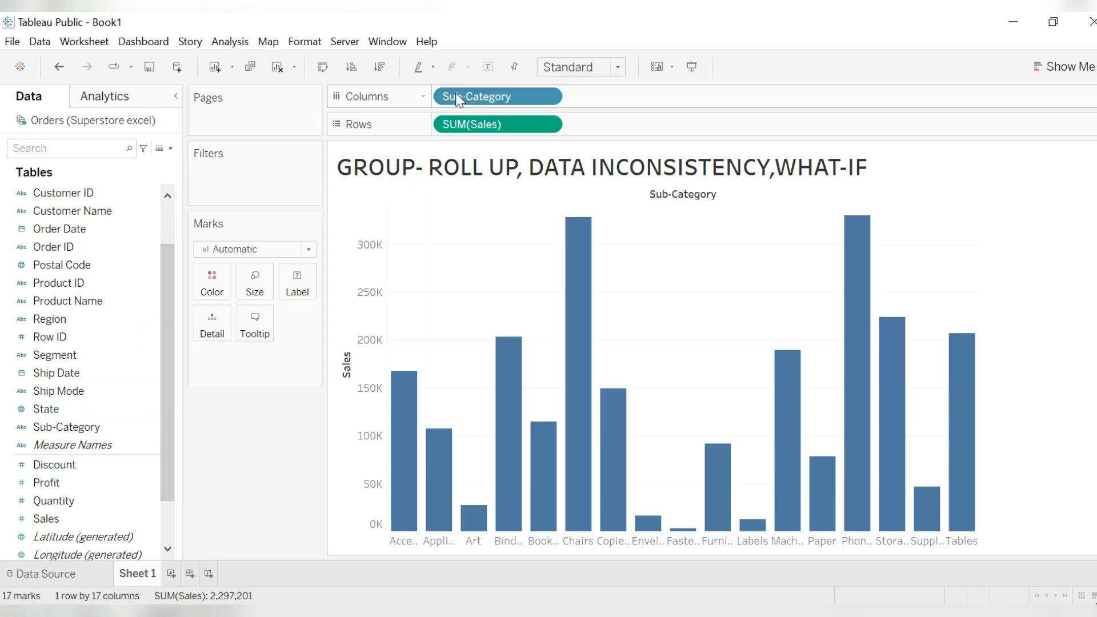
left_click(382, 72)
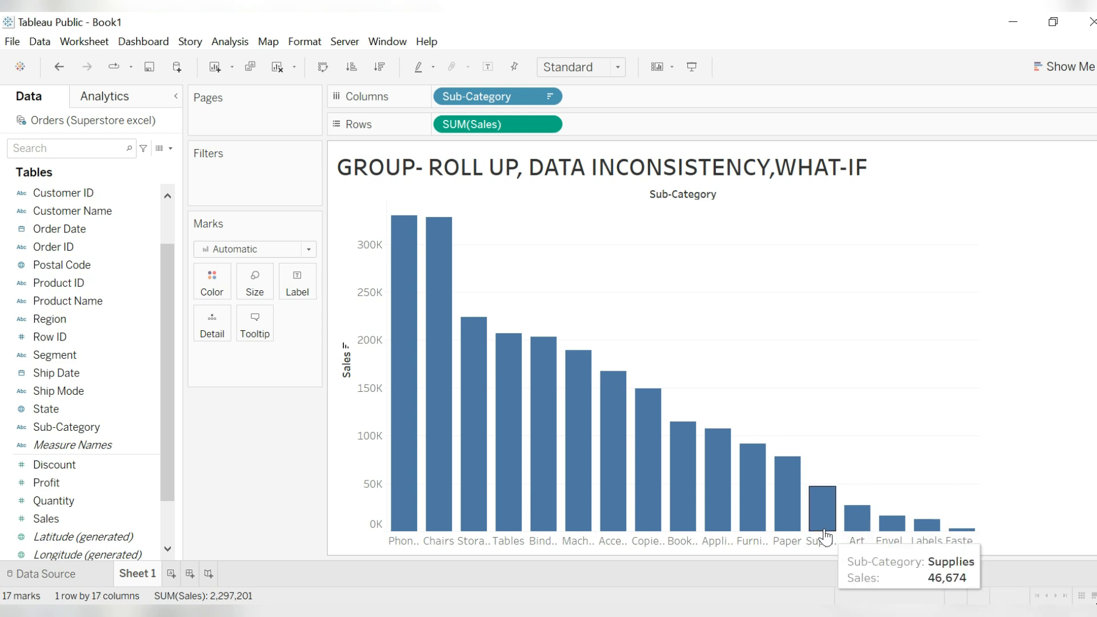
mouse_move(827, 492)
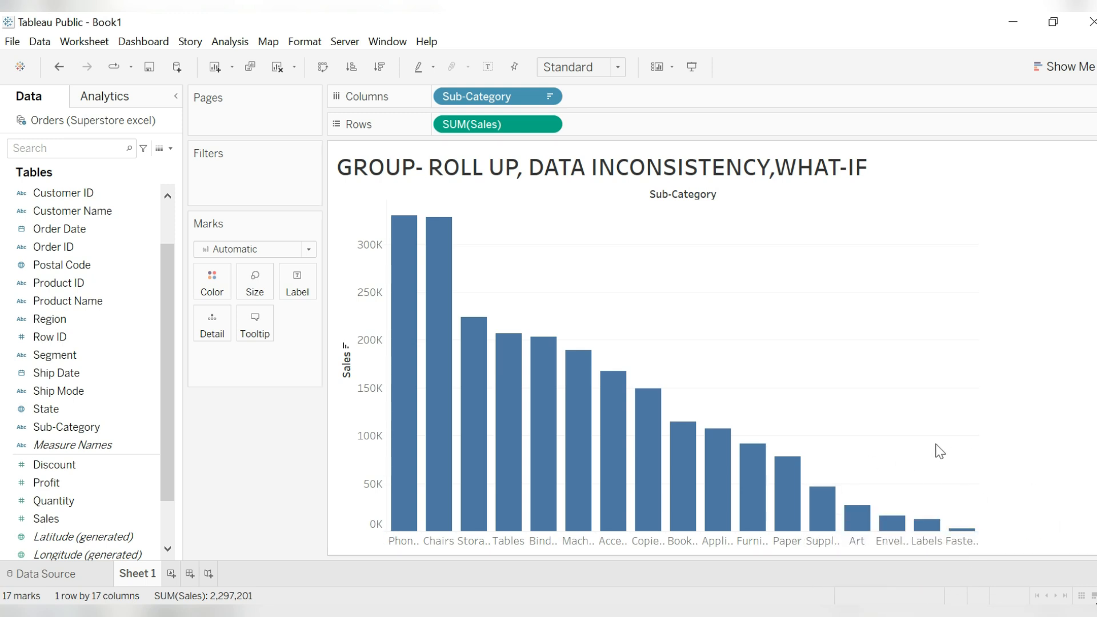
Group the Supplies, Art, Envelopes, Labels and Fasteners bars directly in the chart, then clear the bar selection.
left_click(818, 525)
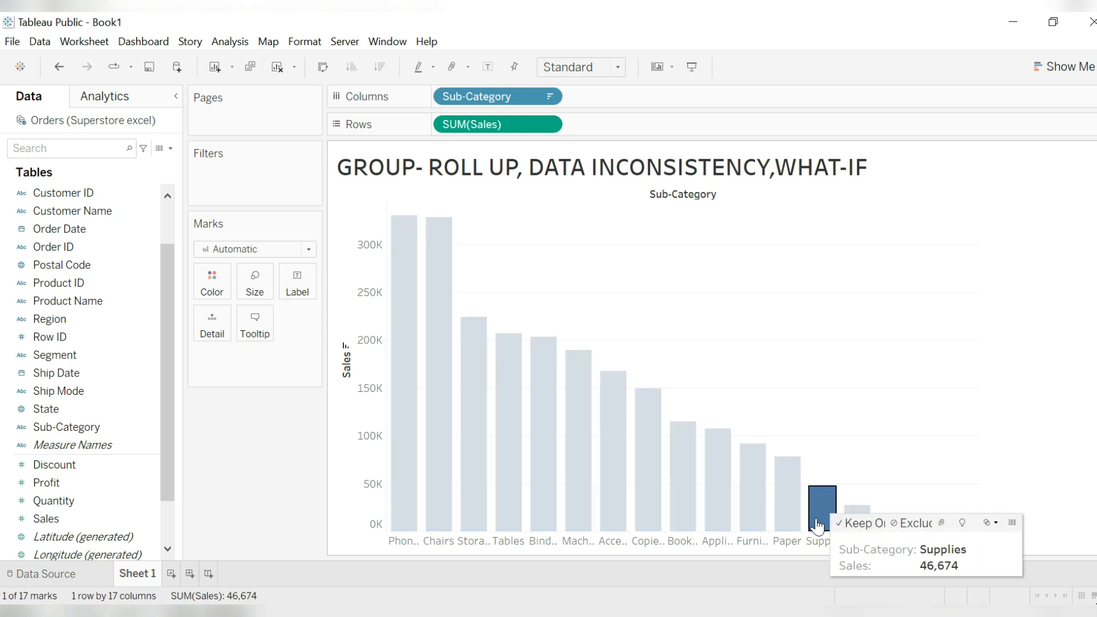
left_click(859, 523, "ctrl")
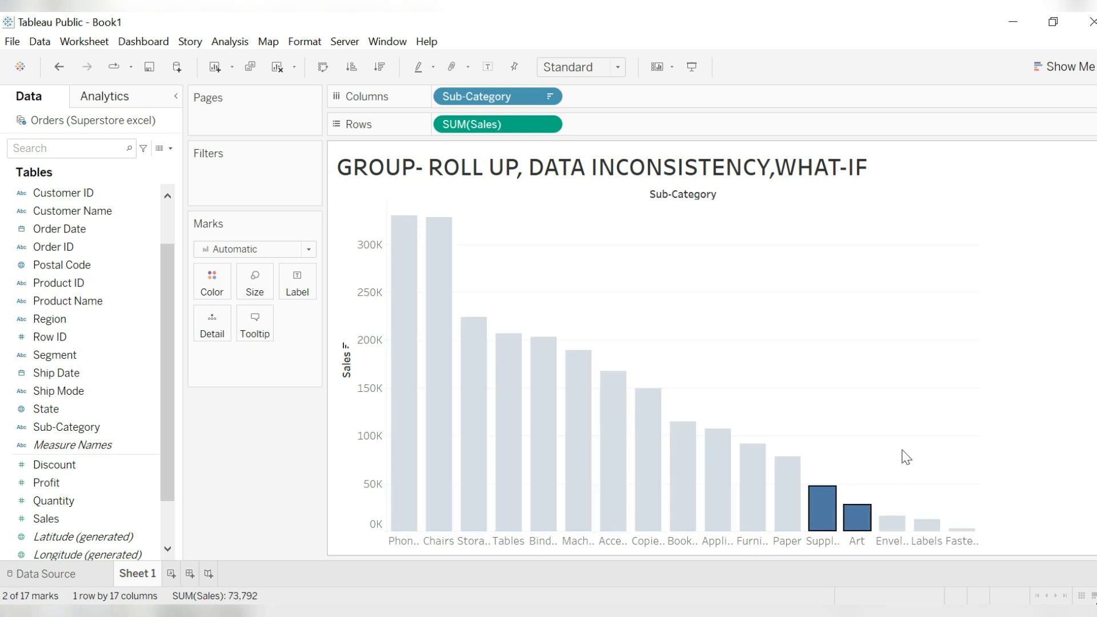
left_click(891, 529, "ctrl")
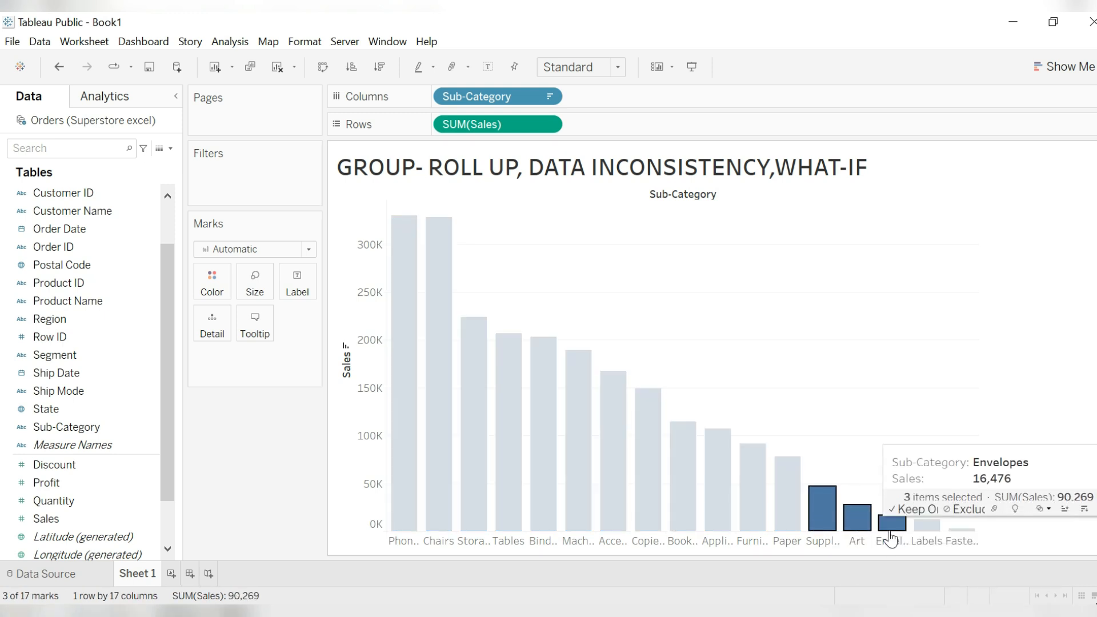
left_click(927, 527, "ctrl")
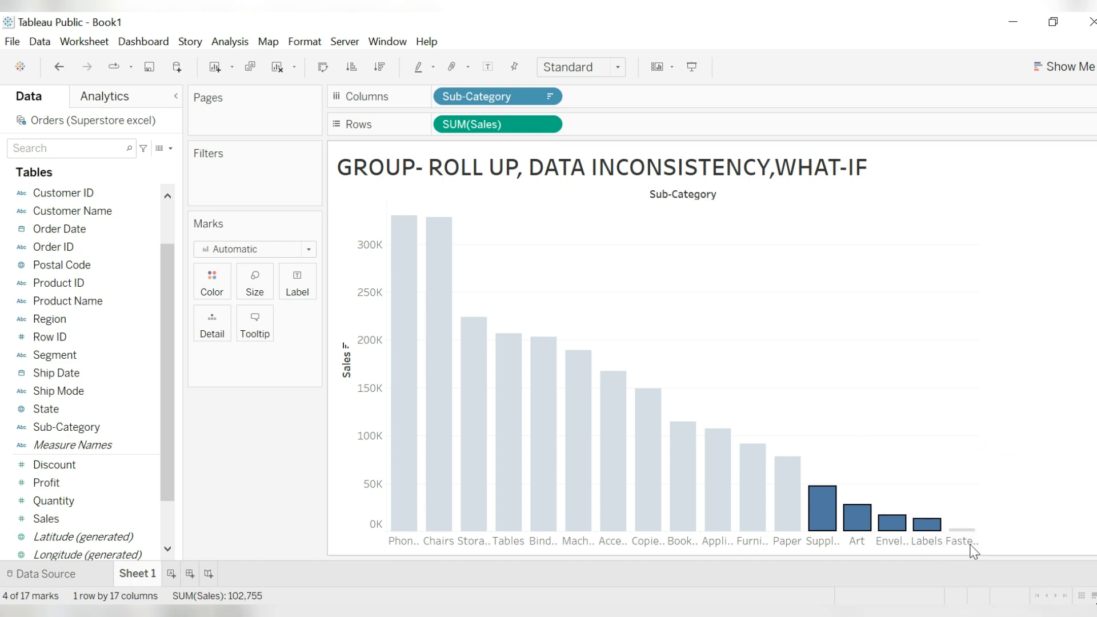
left_click(964, 532, "ctrl")
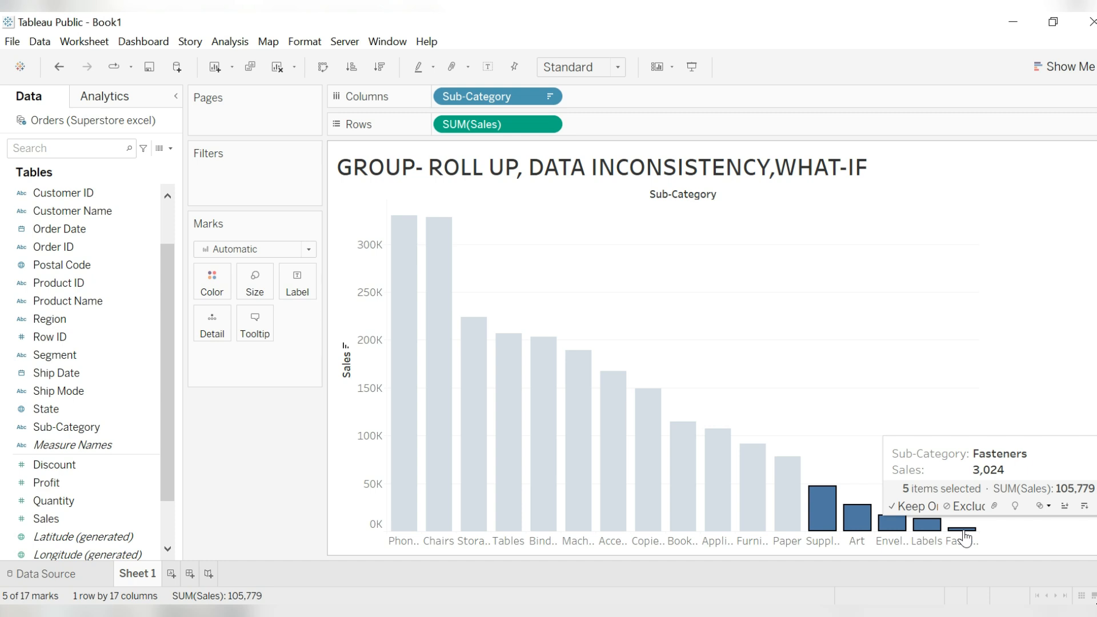
left_click(995, 505)
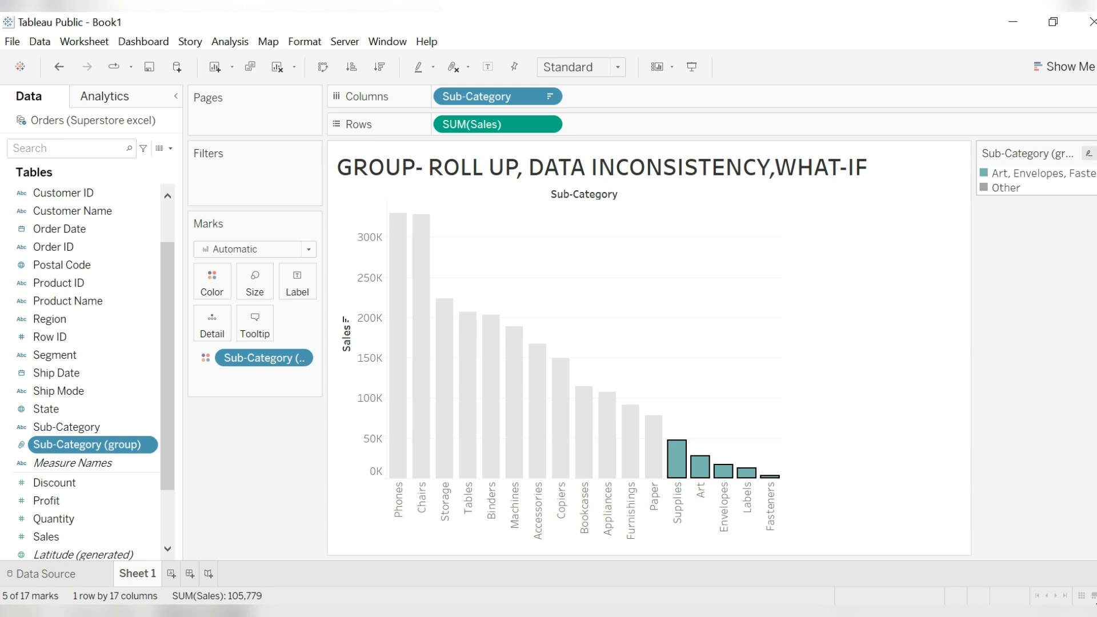
left_click(1090, 153)
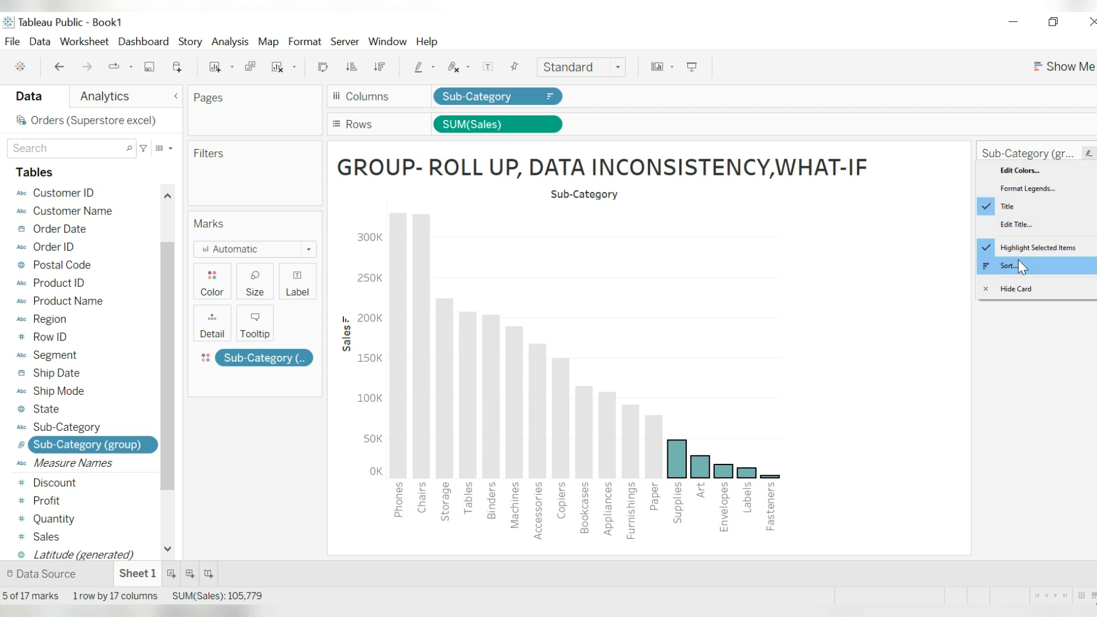
left_click(1012, 325)
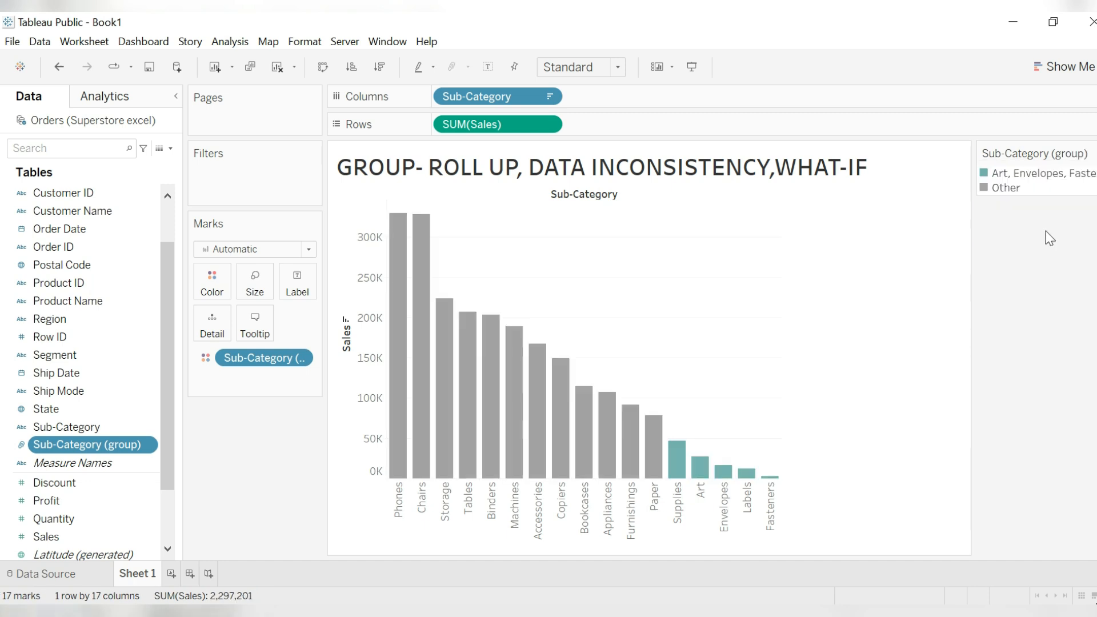
Change the legend color of the Art, Envelopes, Fasteners and 2 more group to orange from the Automatic palette and apply it.
double_click(1013, 174)
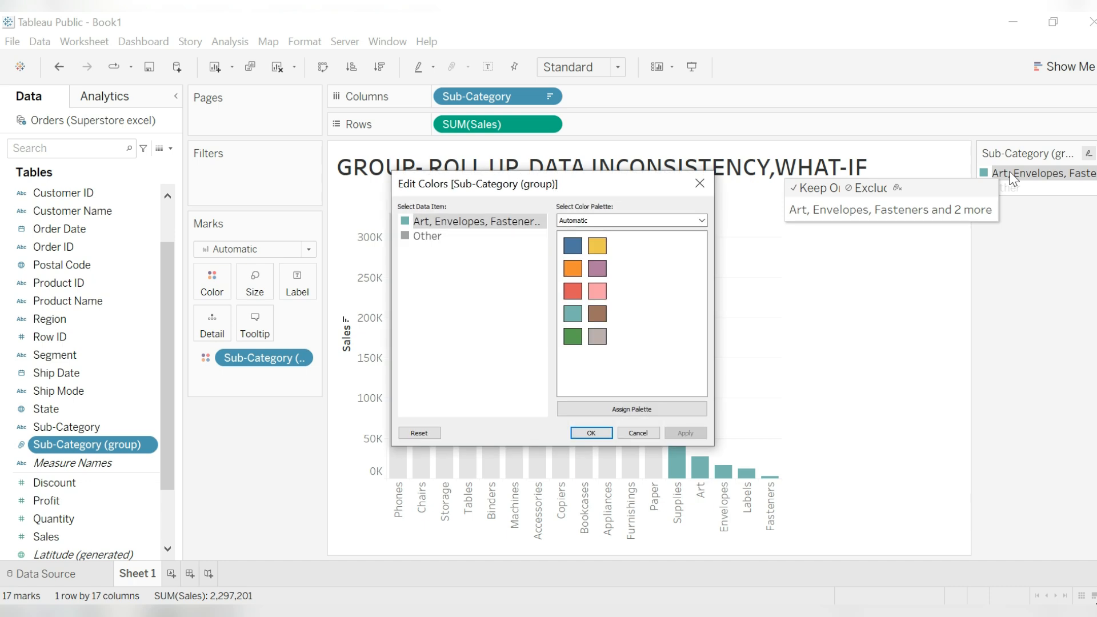
left_click(582, 271)
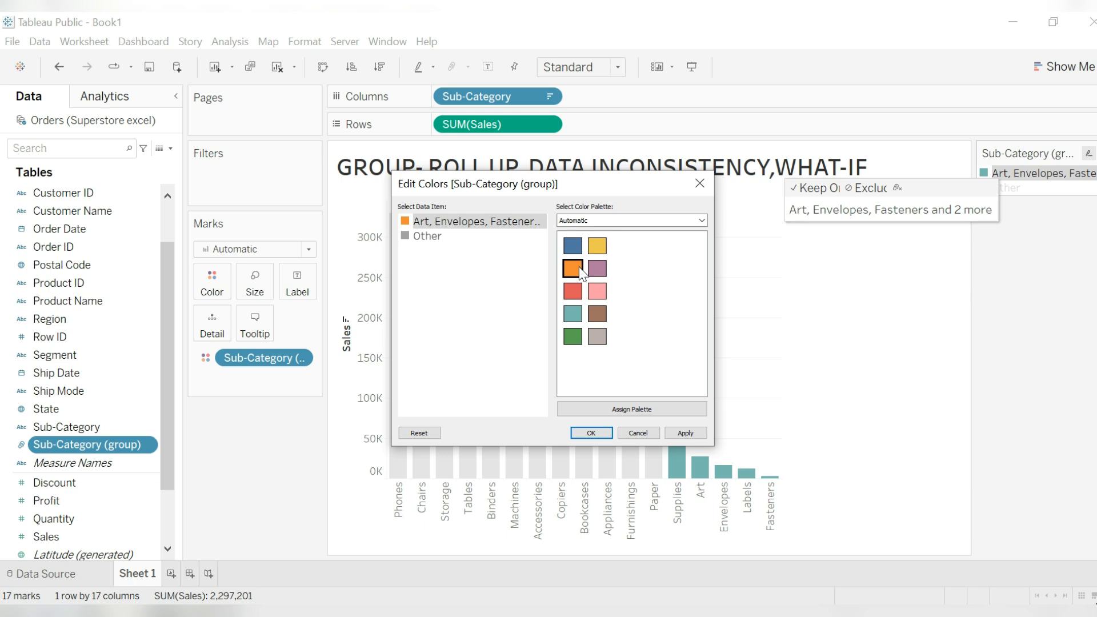
left_click(686, 434)
left_click(603, 434)
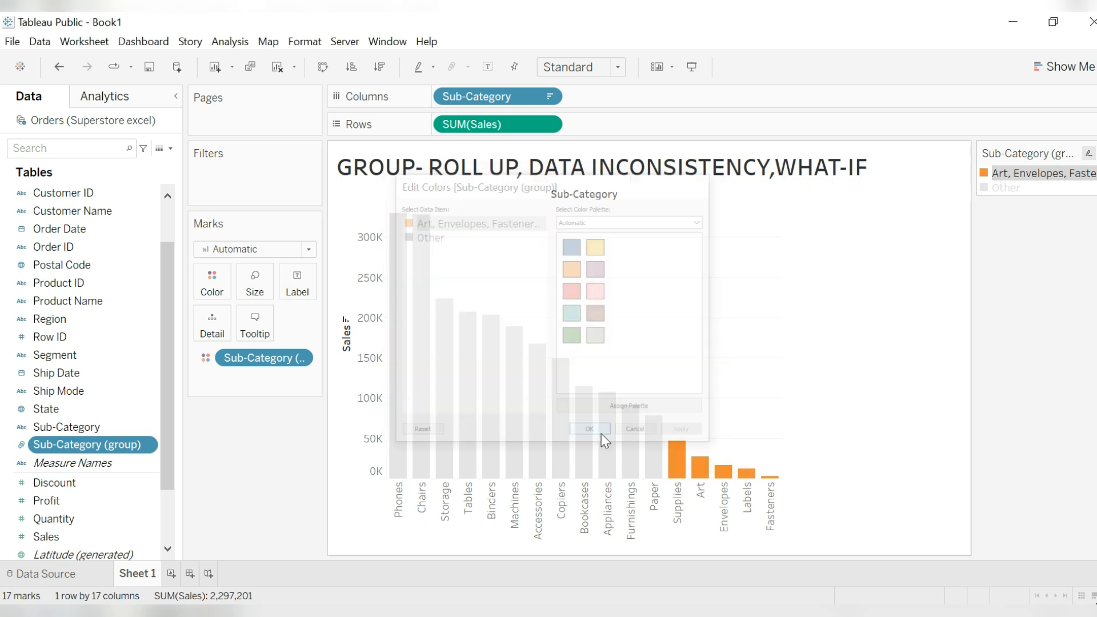
Set the alias of the Art, Envelopes, Fasteners and 2 more group in the legend to LOW SELLING ITEMS.
right_click(1007, 173)
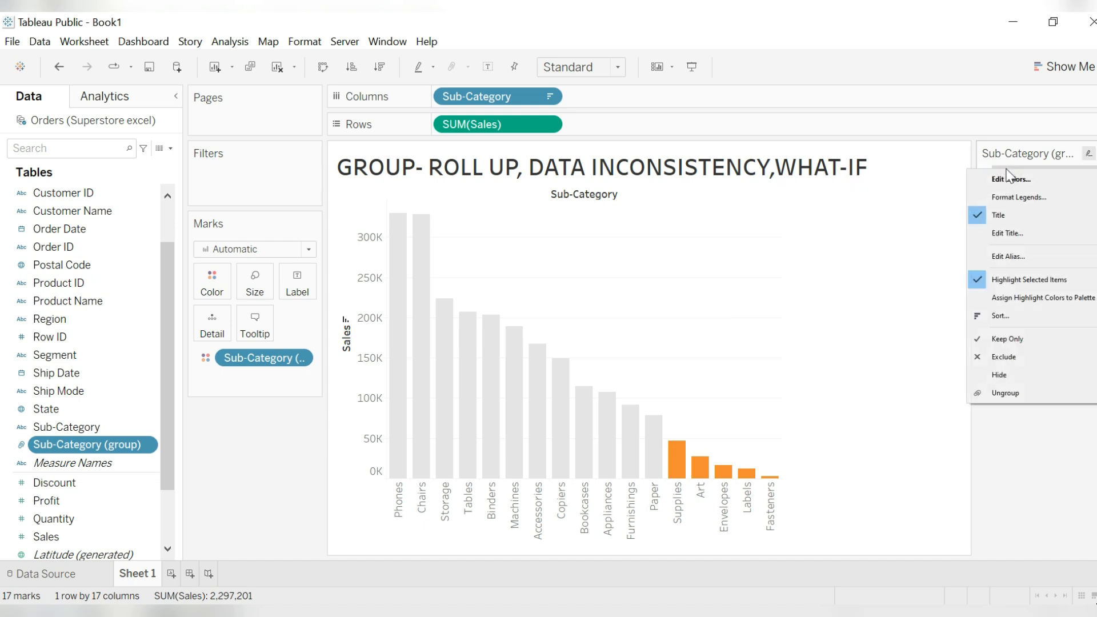
key("Escape")
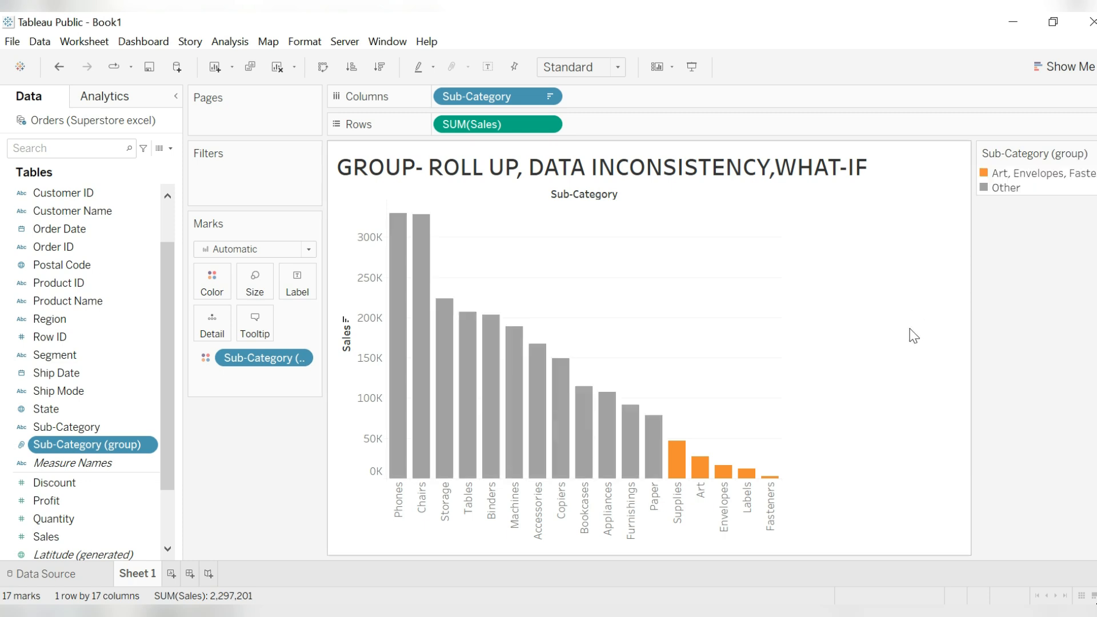
right_click(1002, 180)
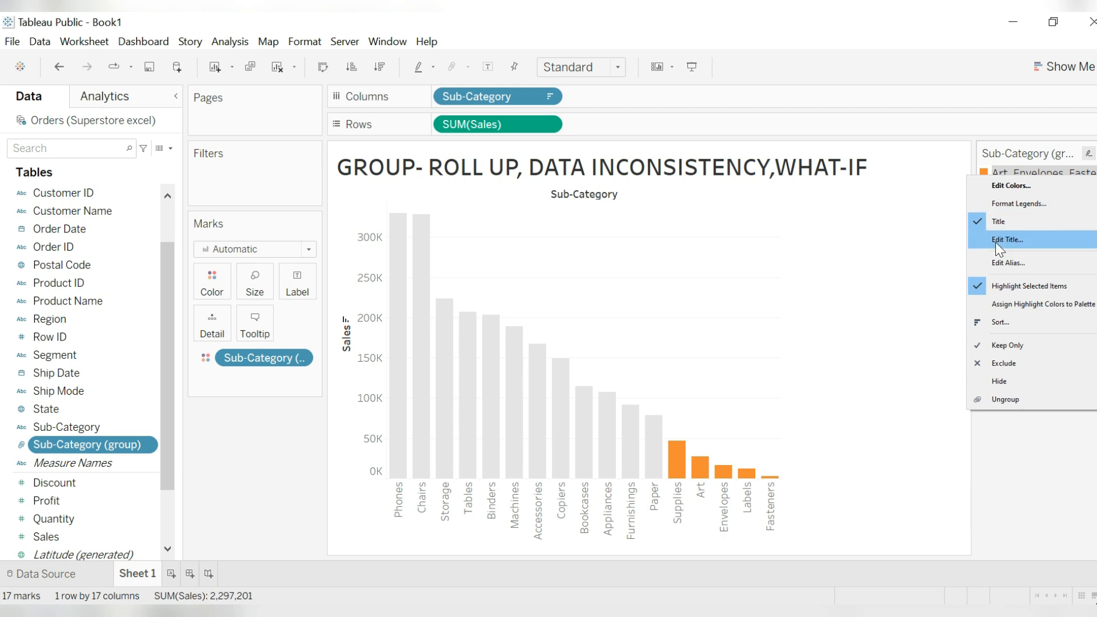
left_click(995, 263)
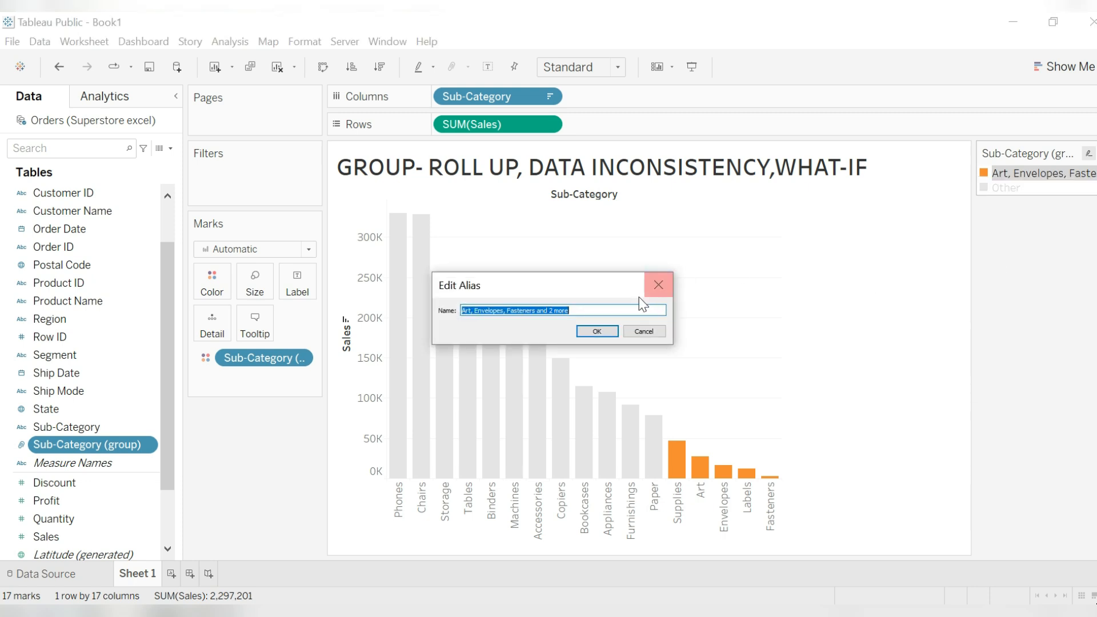
type("LO")
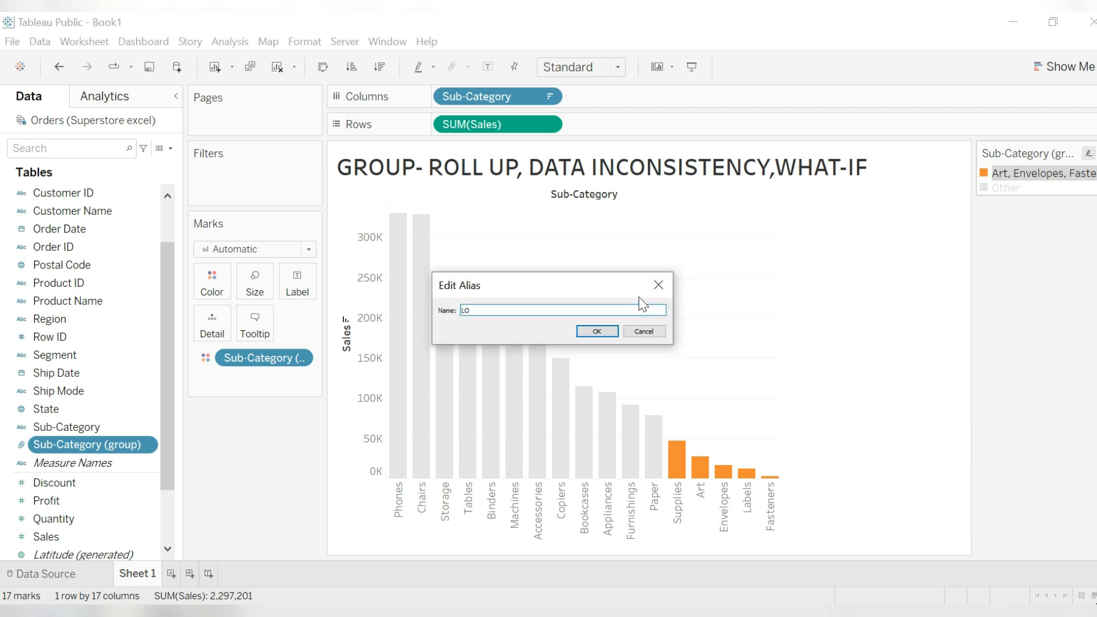
type("W SELLING ITEMS")
left_click(597, 332)
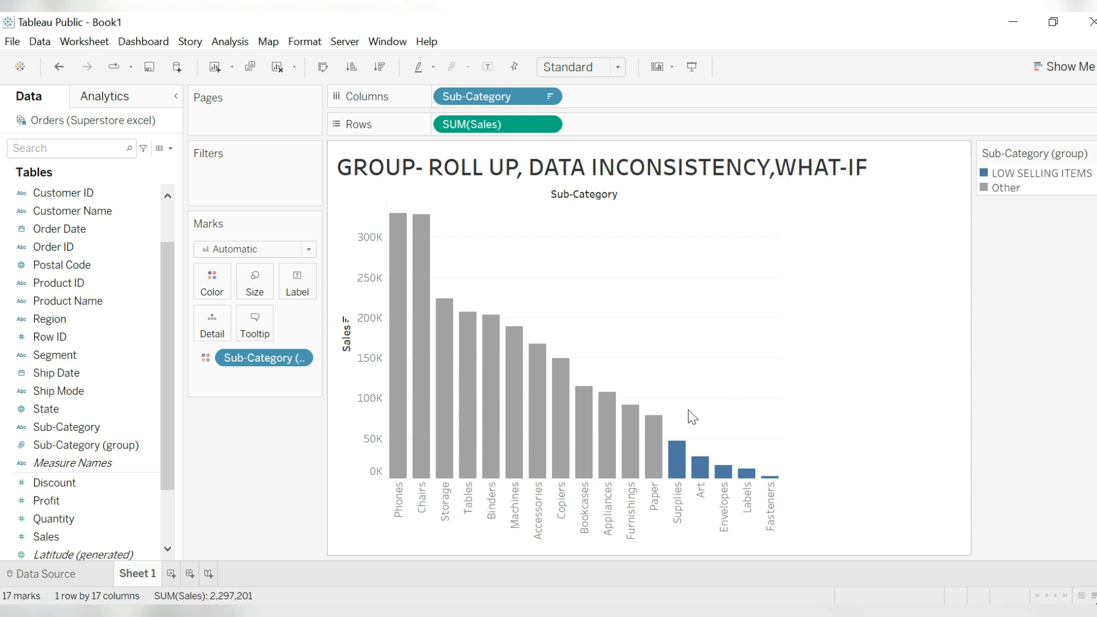
Group the Machines, Accessories, Copiers, Bookcases, Appliances, Furnishings and Paper bars directly in the chart.
left_click(507, 465)
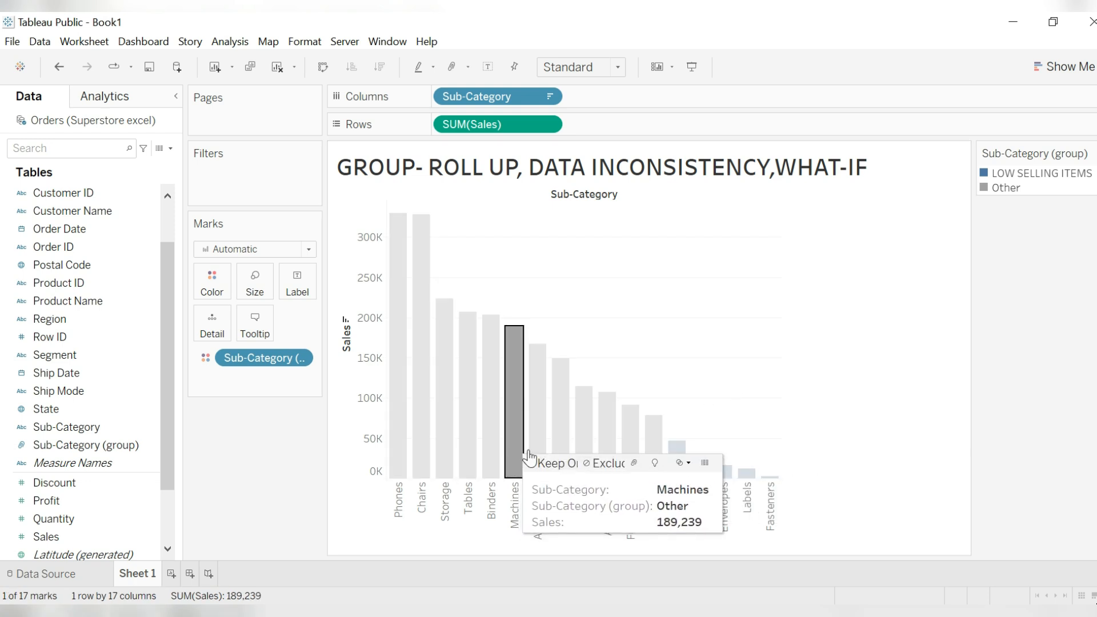
left_click(538, 366, "ctrl")
left_click(559, 386, "ctrl")
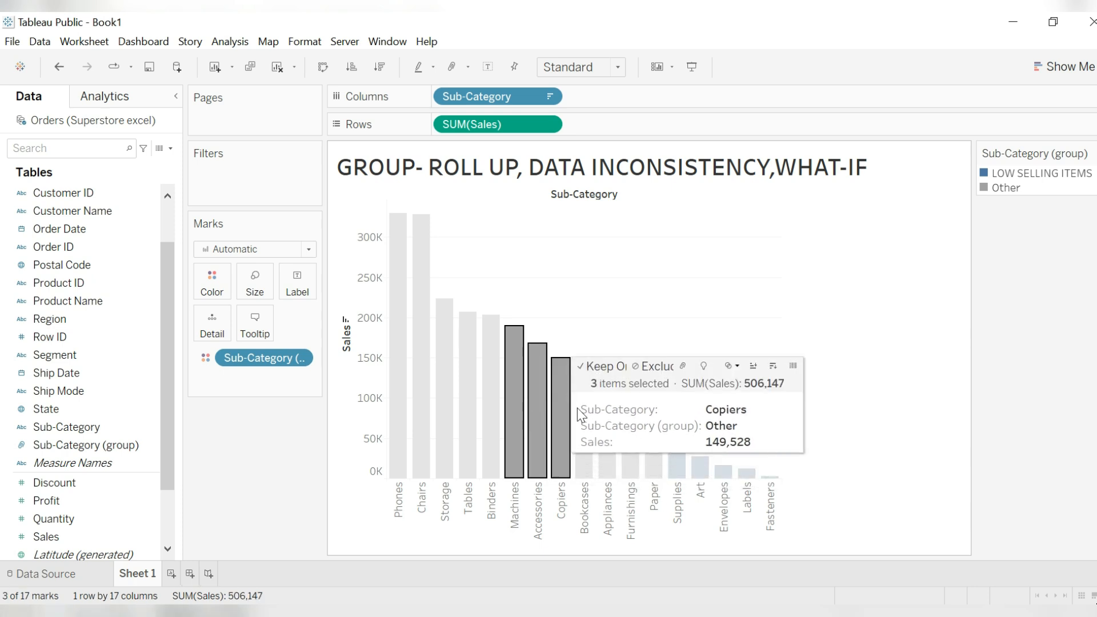
left_click(584, 460, "ctrl")
left_click(607, 430, "ctrl")
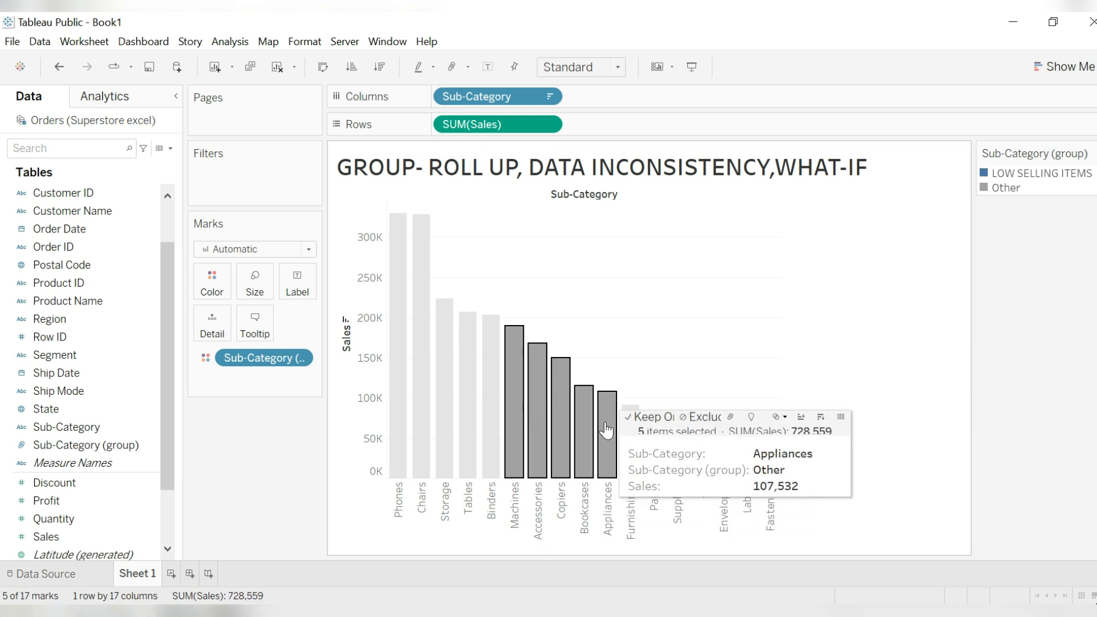
left_click(629, 421, "ctrl")
left_click(630, 422, "ctrl")
left_click(658, 469, "ctrl")
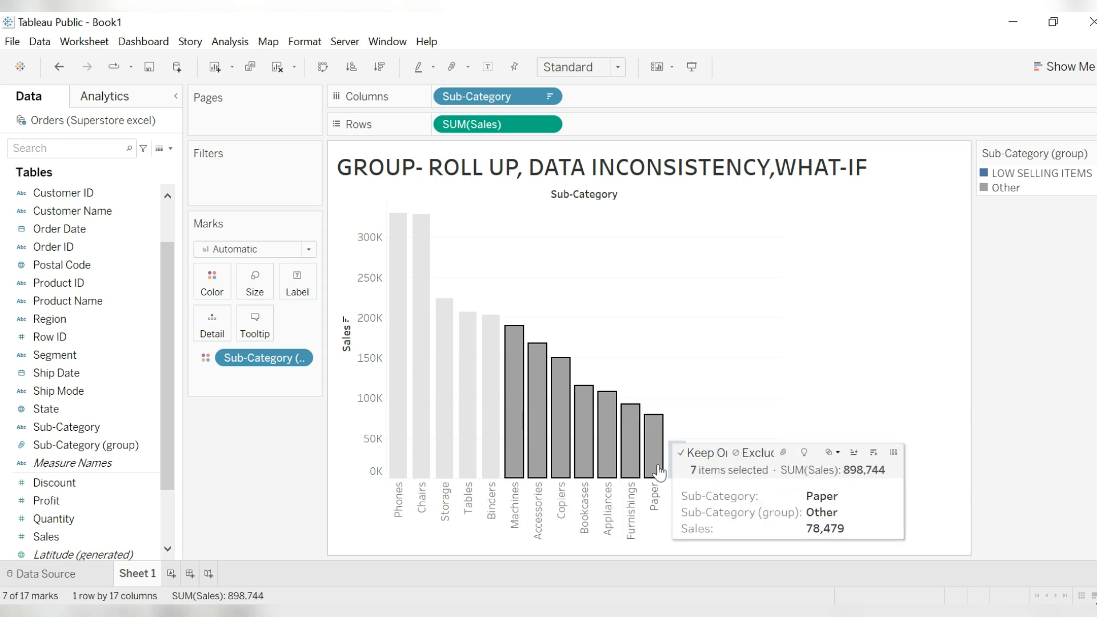
left_click(785, 454)
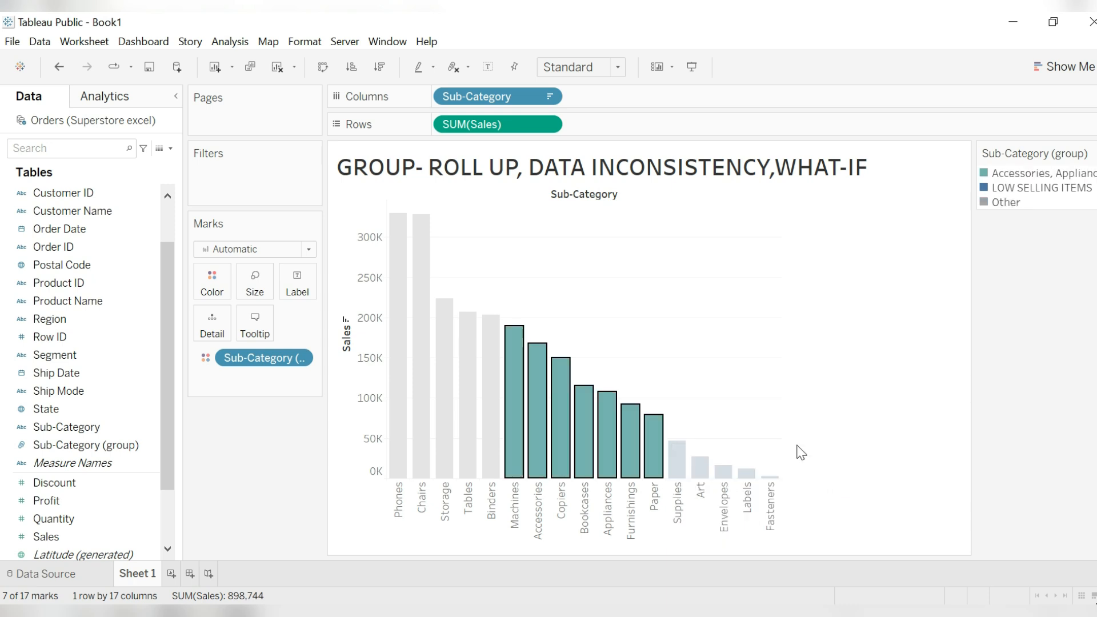
Set the alias of the Accessories, Appliances, Bookcases and 4 more group in the legend to MEDIUM SELLING ITEMS.
right_click(1019, 177)
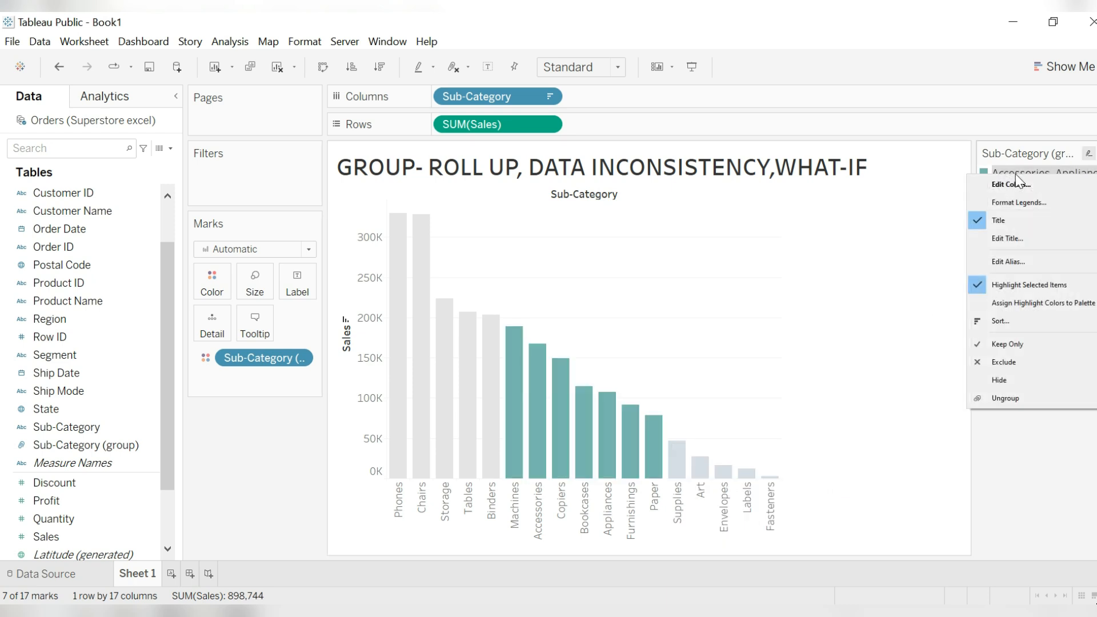
left_click(1007, 262)
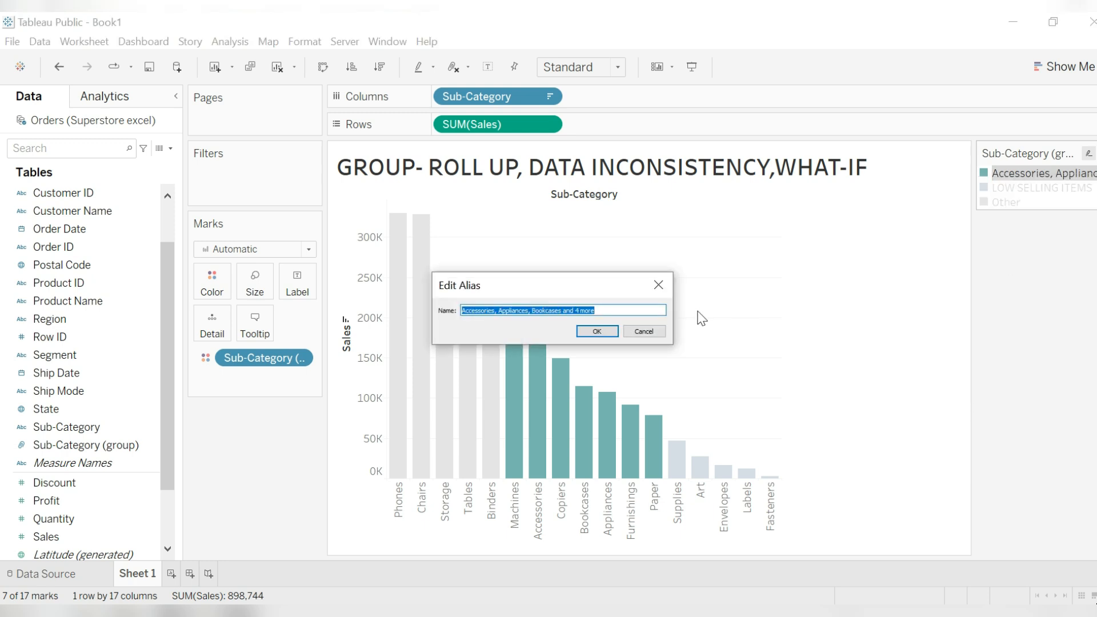
type("MEDIU")
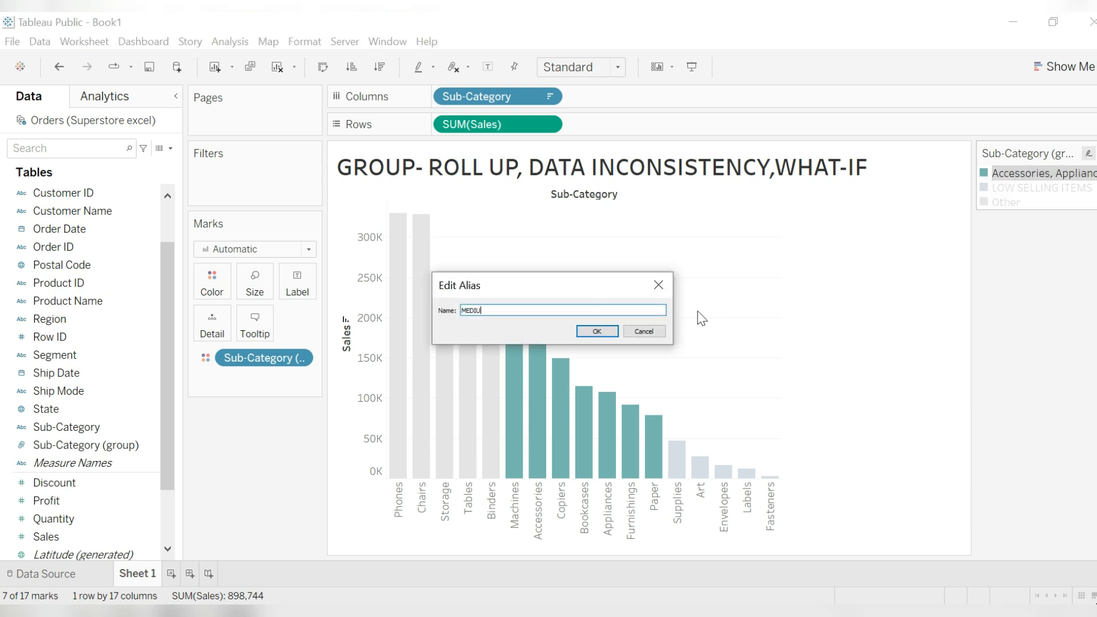
type("M SELLING ITEMS")
left_click(597, 331)
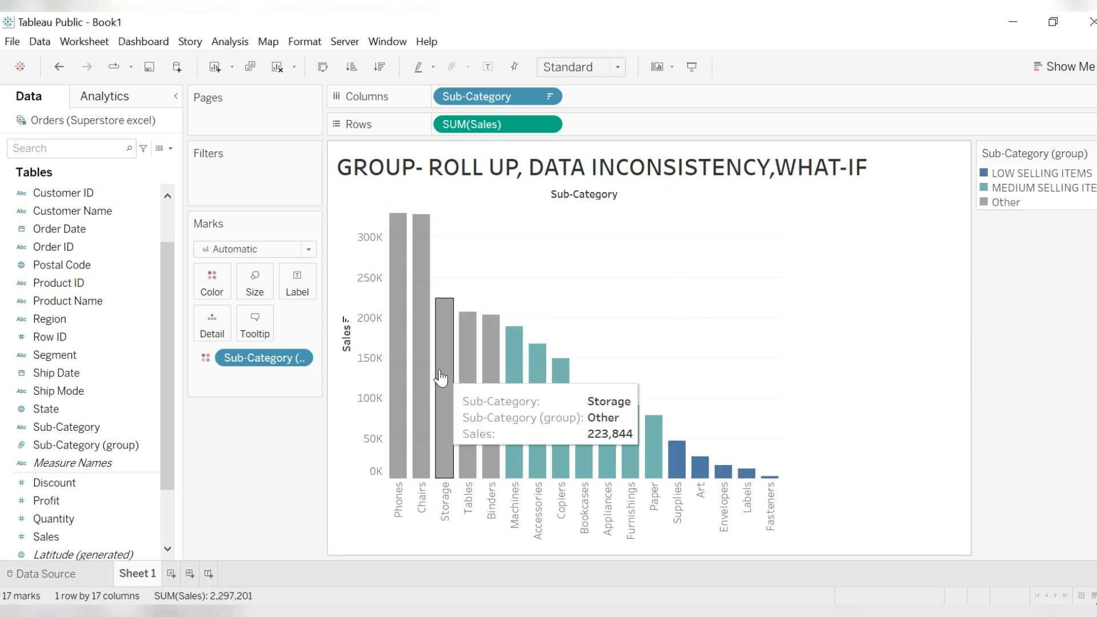
Group the Phones, Chairs, Storage, Tables and Binders bars directly in the chart.
left_click(392, 403)
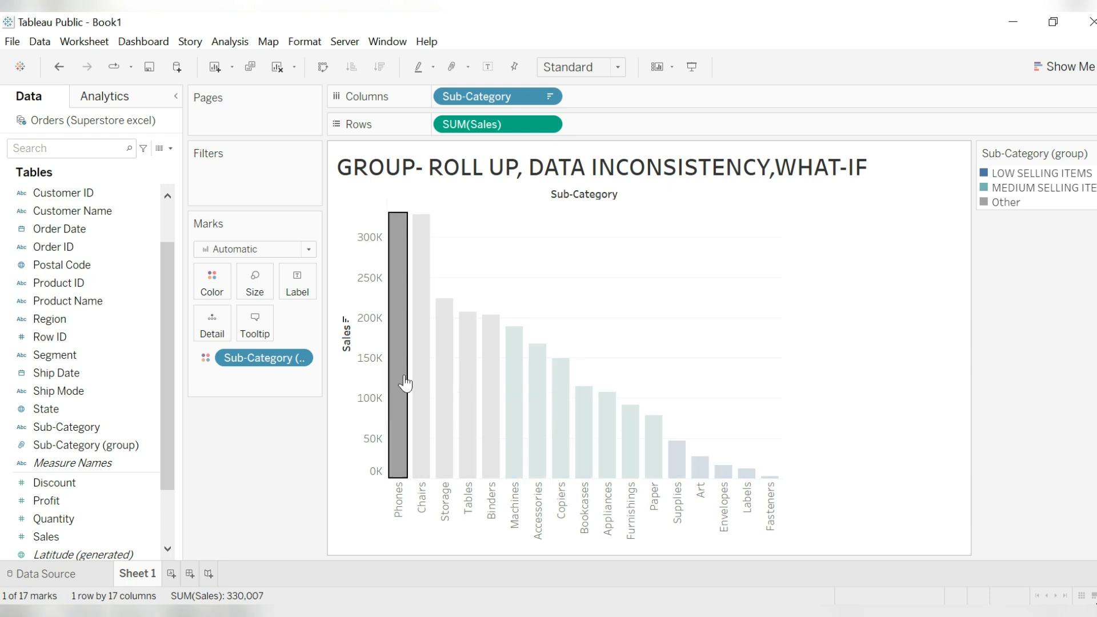
left_click(421, 352, "ctrl")
left_click(443, 318, "ctrl")
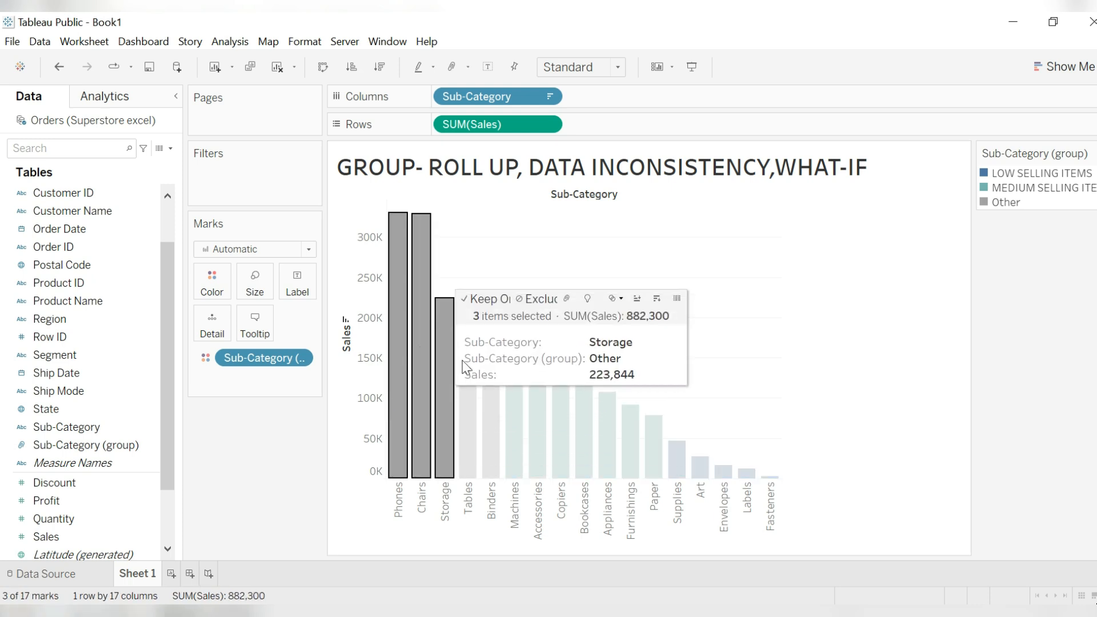
left_click(467, 343, "ctrl")
left_click(493, 348, "ctrl")
left_click(492, 348, "ctrl")
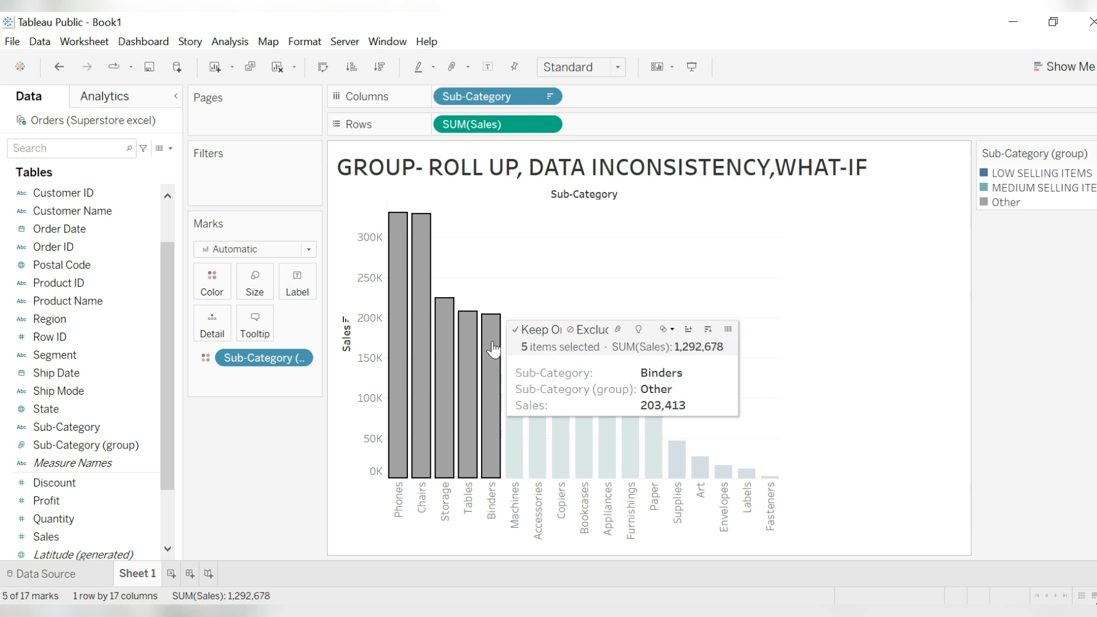
left_click(615, 328)
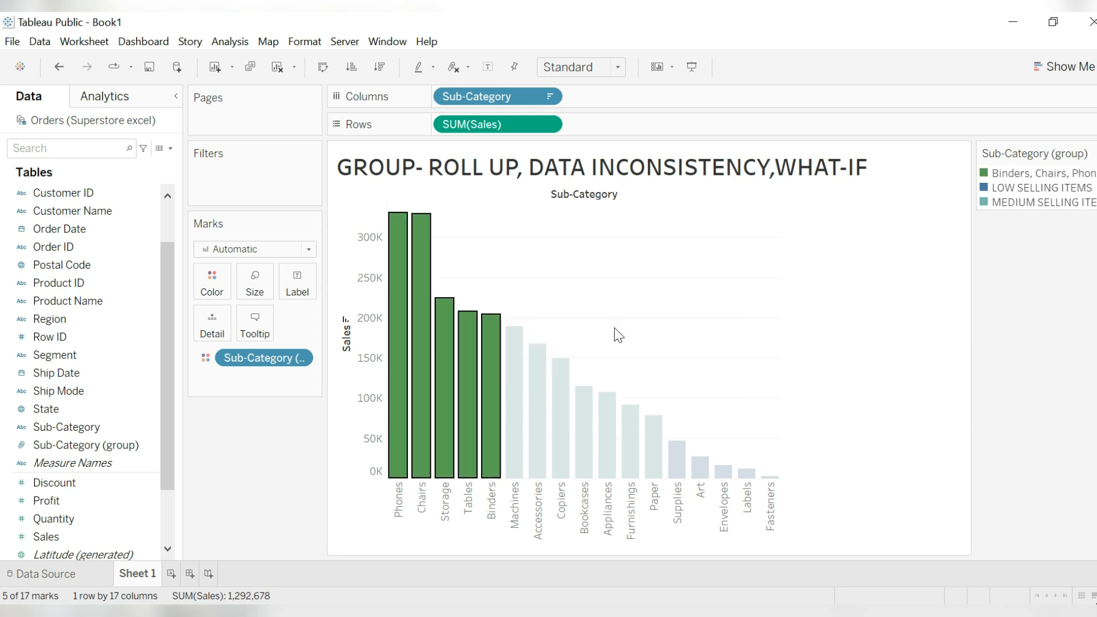
Set the alias of the Binders, Chairs, Phones and 2 more group in the legend to HIGH SELLING ITEMS.
right_click(1024, 170)
left_click(1009, 258)
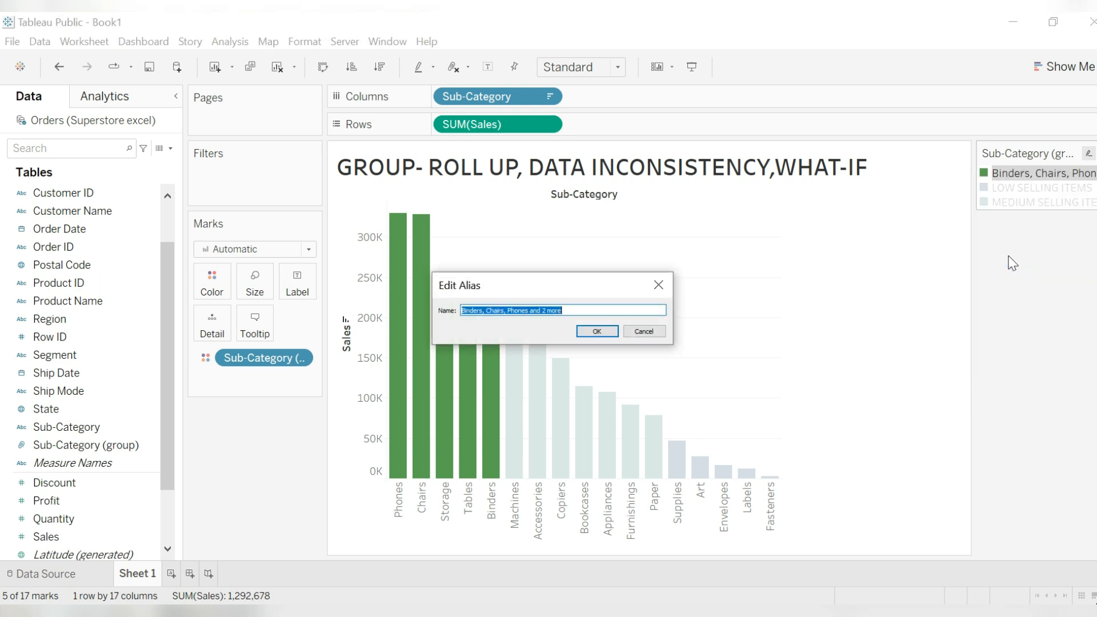
type("HIG")
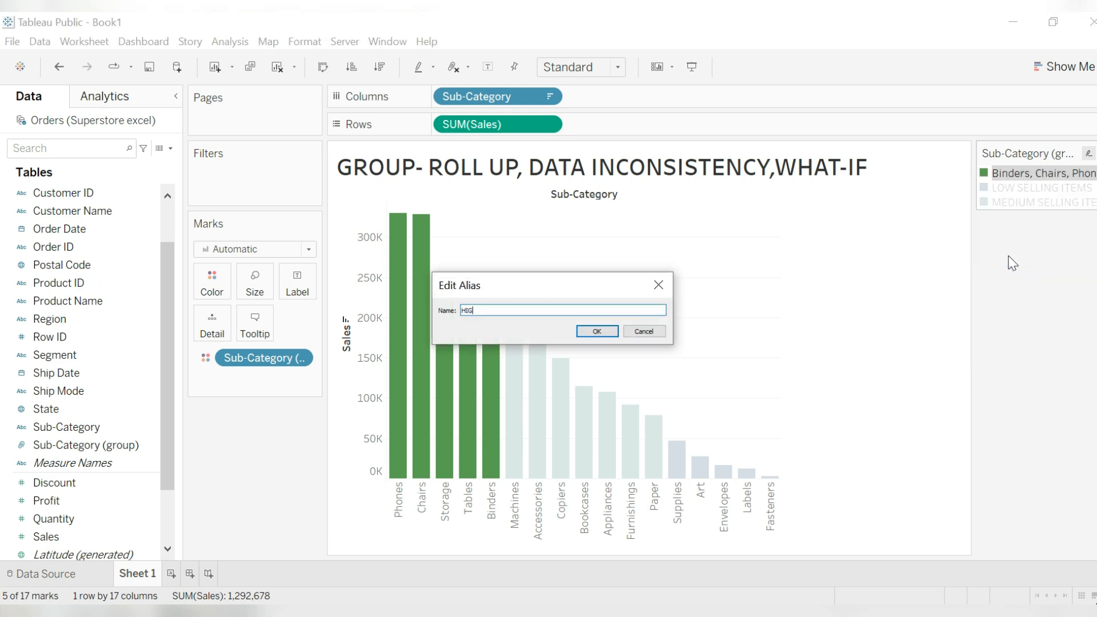
type("H SELLING ITEMS")
left_click(597, 332)
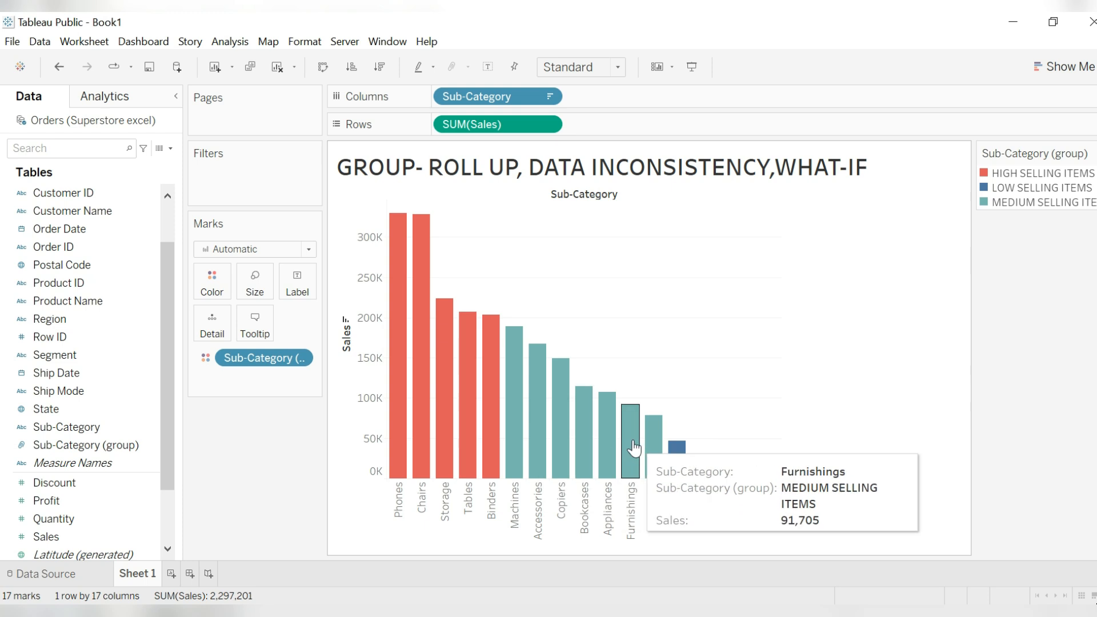
Replace Sub-Category on Columns with Sub-Category (group) and sort the grouped bars by sales in descending order.
left_click_drag(478, 98, 280, 514)
left_click_drag(114, 445, 513, 107)
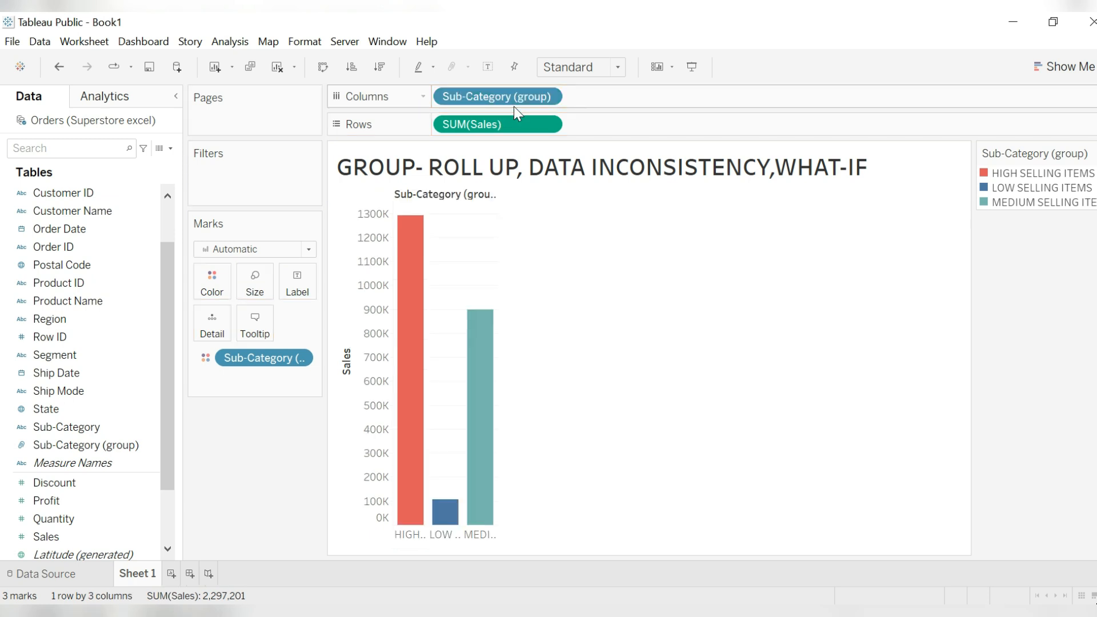
left_click(376, 74)
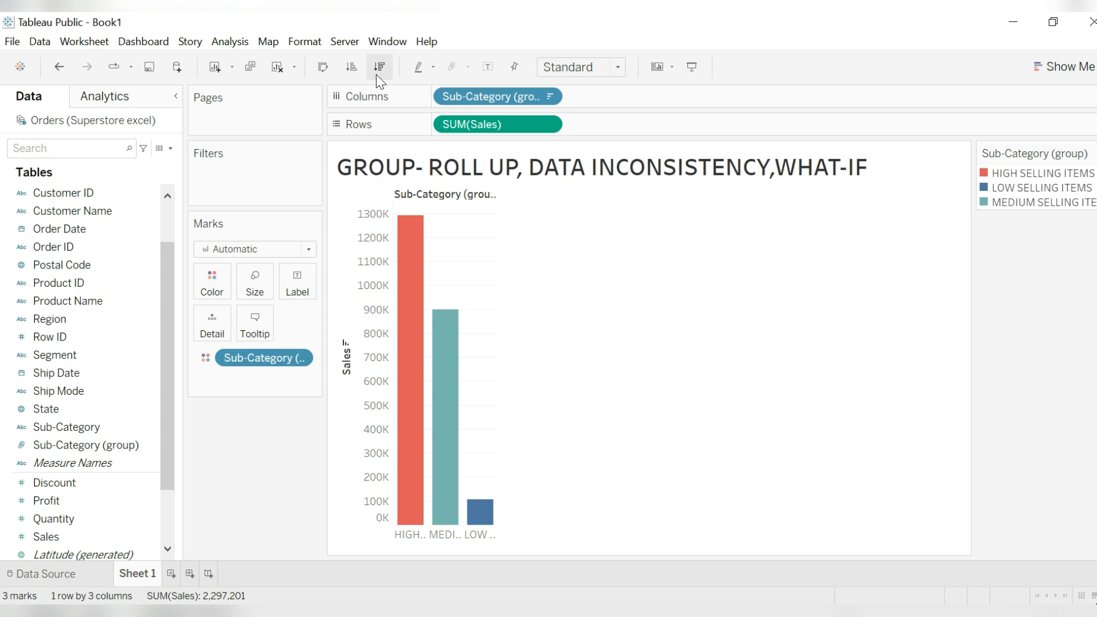